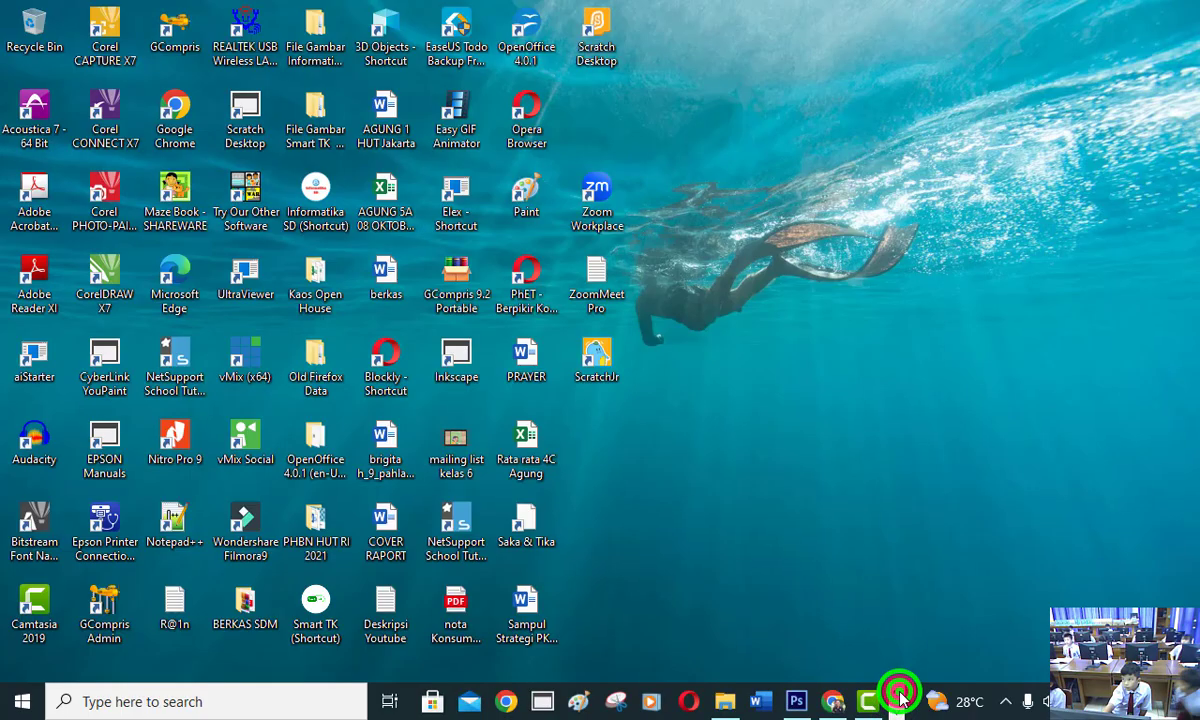
Open Paint and draw a black rounded-rectangle frame about 13.9 × 13.8 cm along the canvas edges with the thickest outline.
click(531, 194)
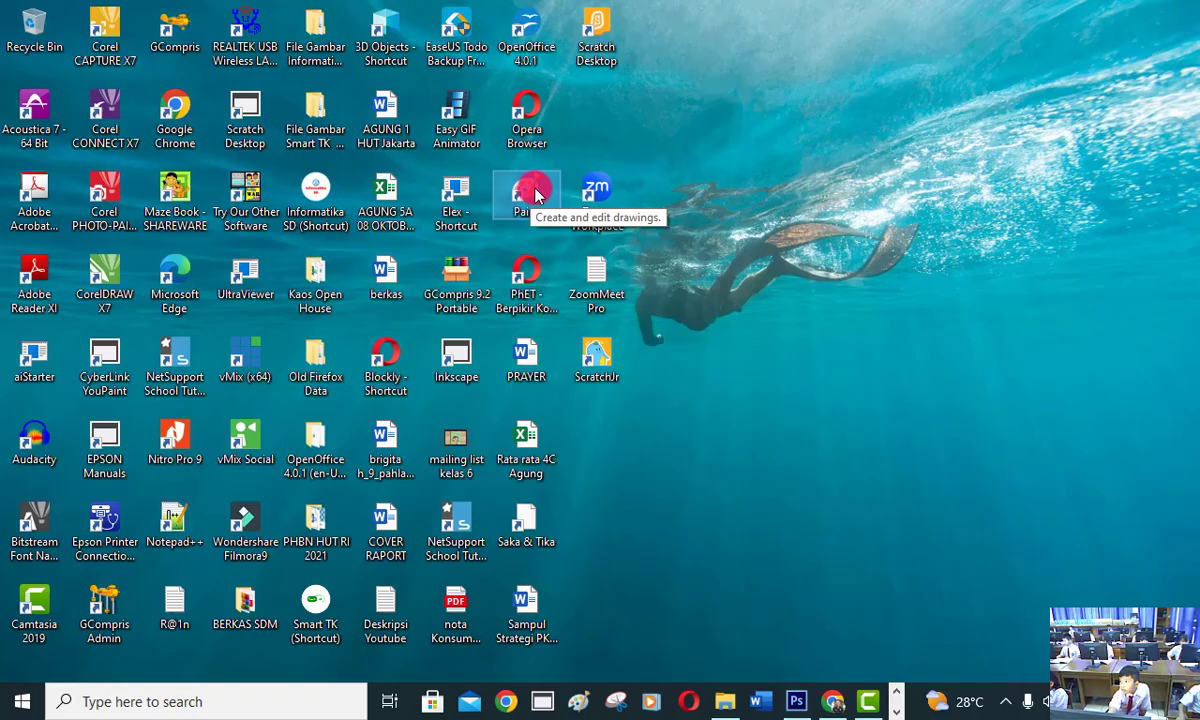
double_click(534, 194)
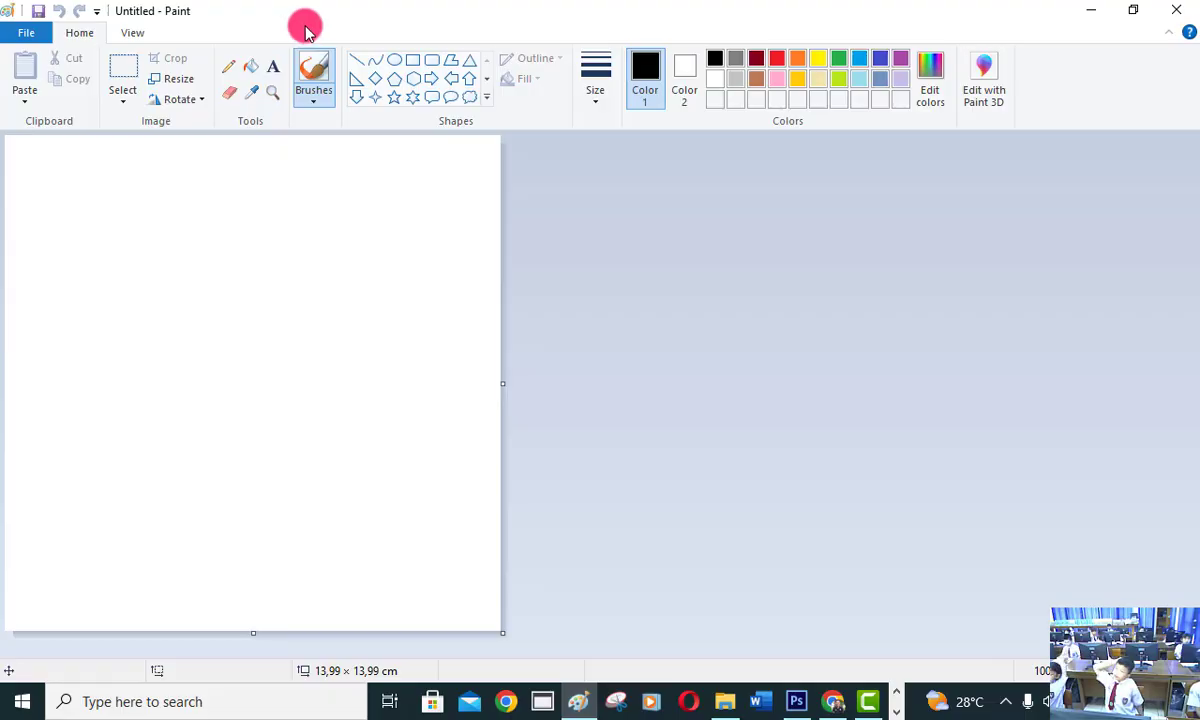
click(433, 64)
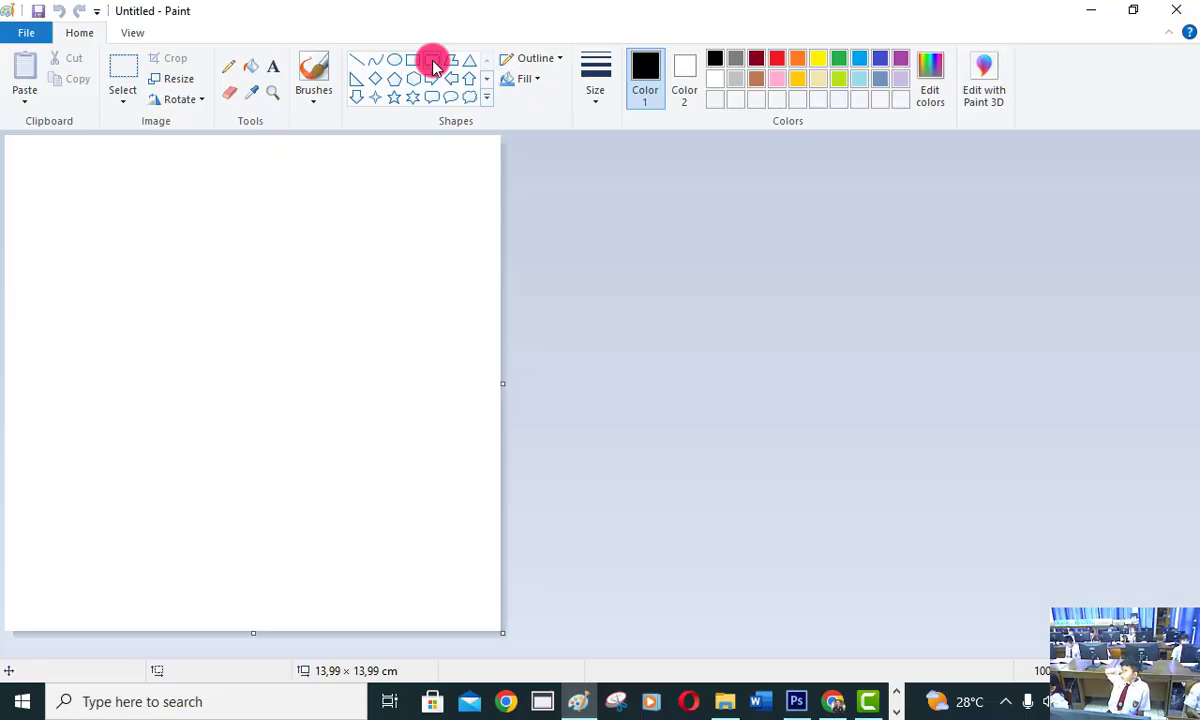
click(597, 100)
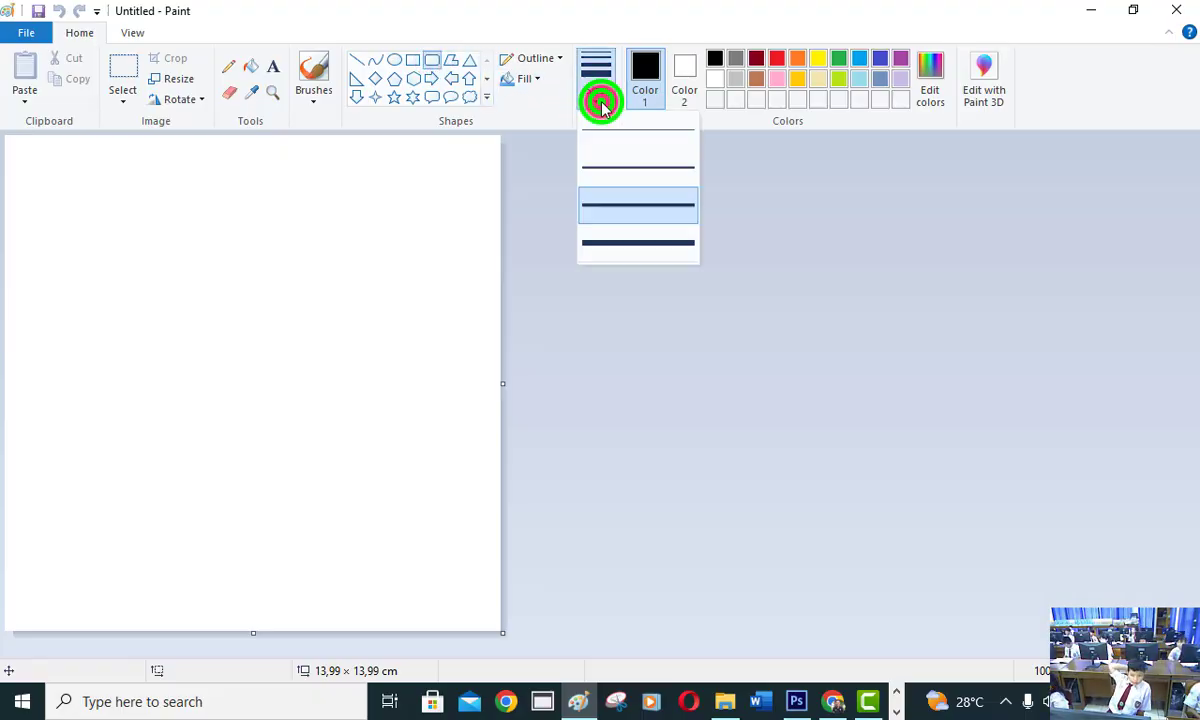
click(621, 243)
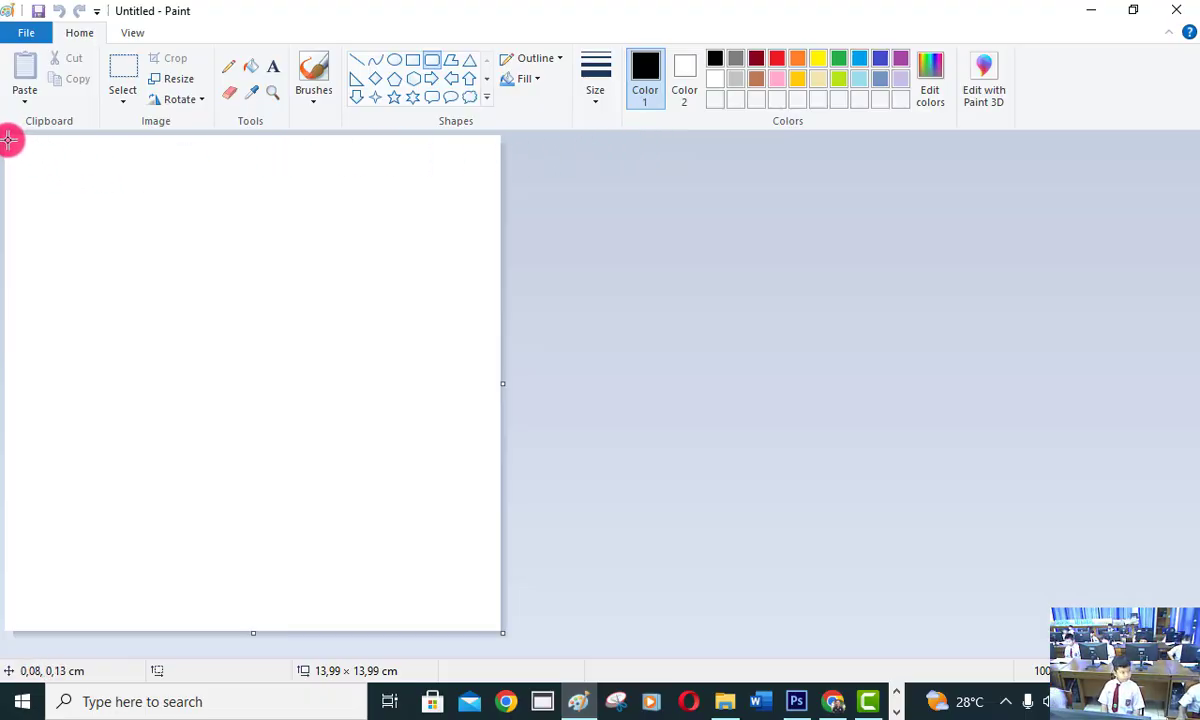
drag(8, 139, 497, 626)
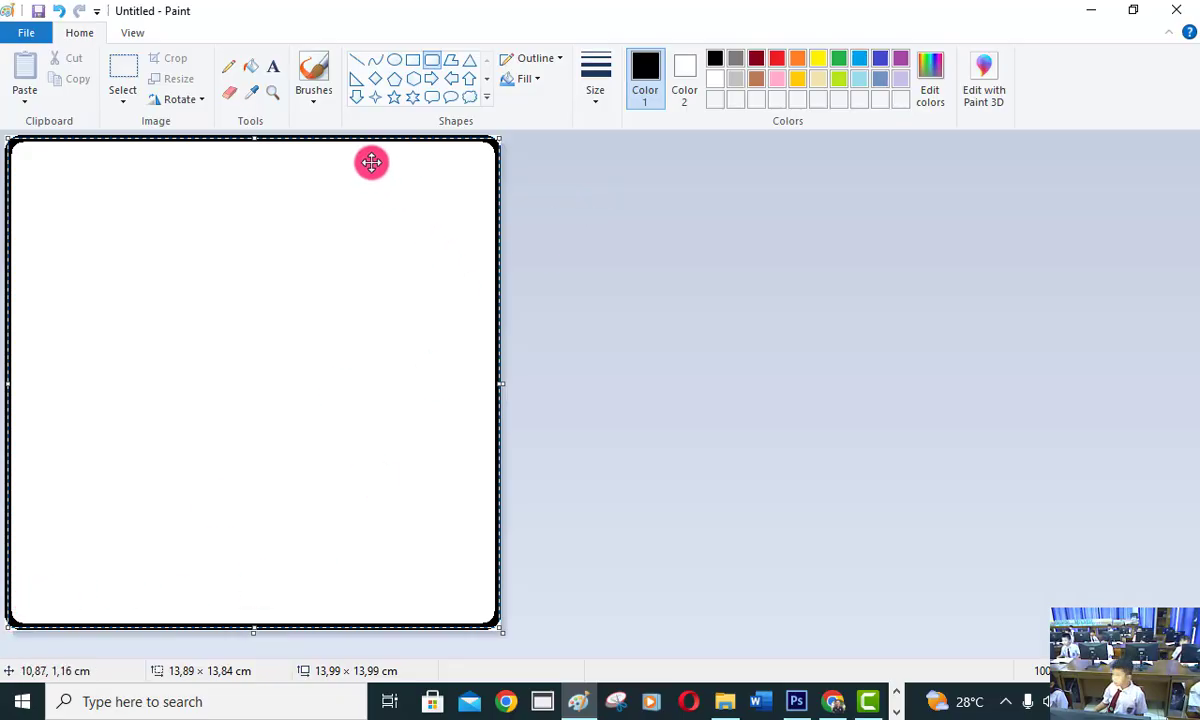
click(274, 68)
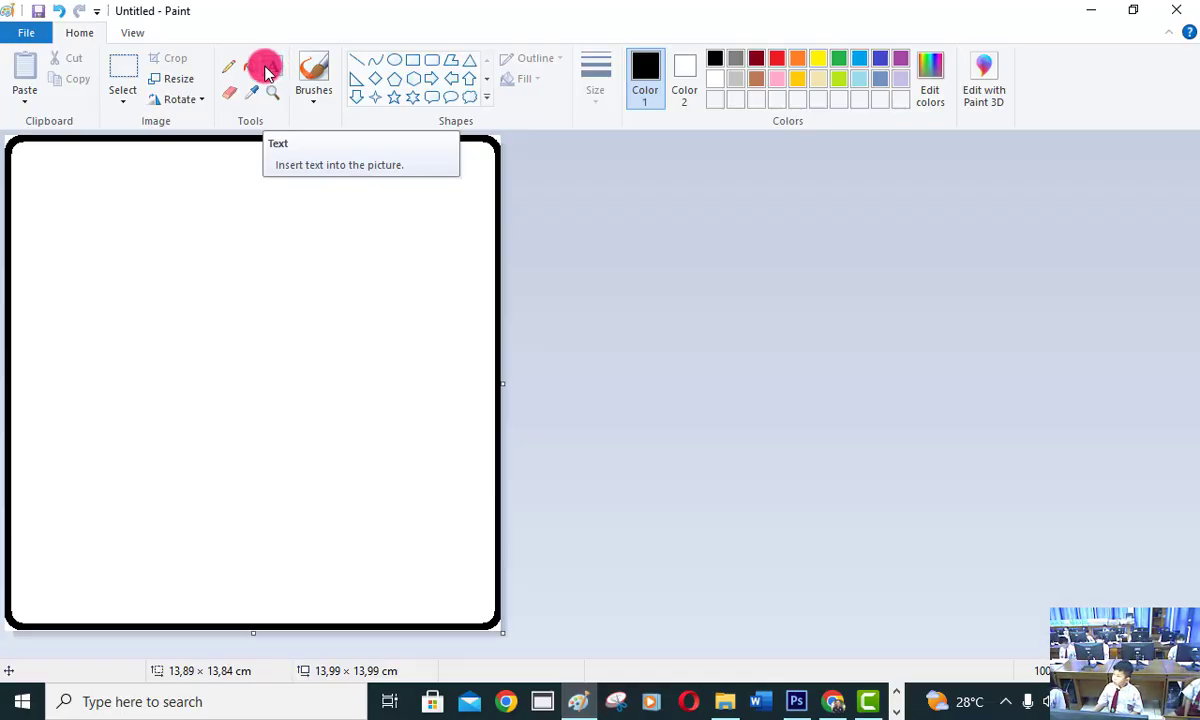
Create a text box about 12.9 × 4.6 cm in the upper half of the frame, using Times New Roman at size 20.
click(270, 68)
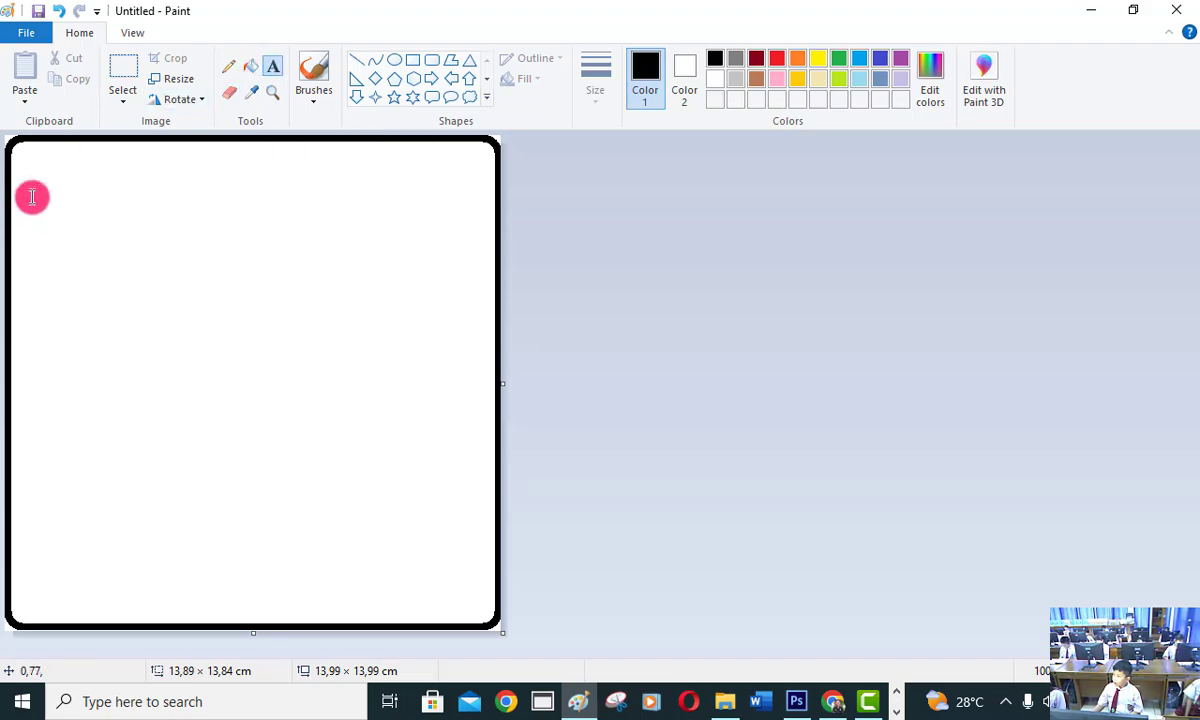
drag(28, 193, 484, 357)
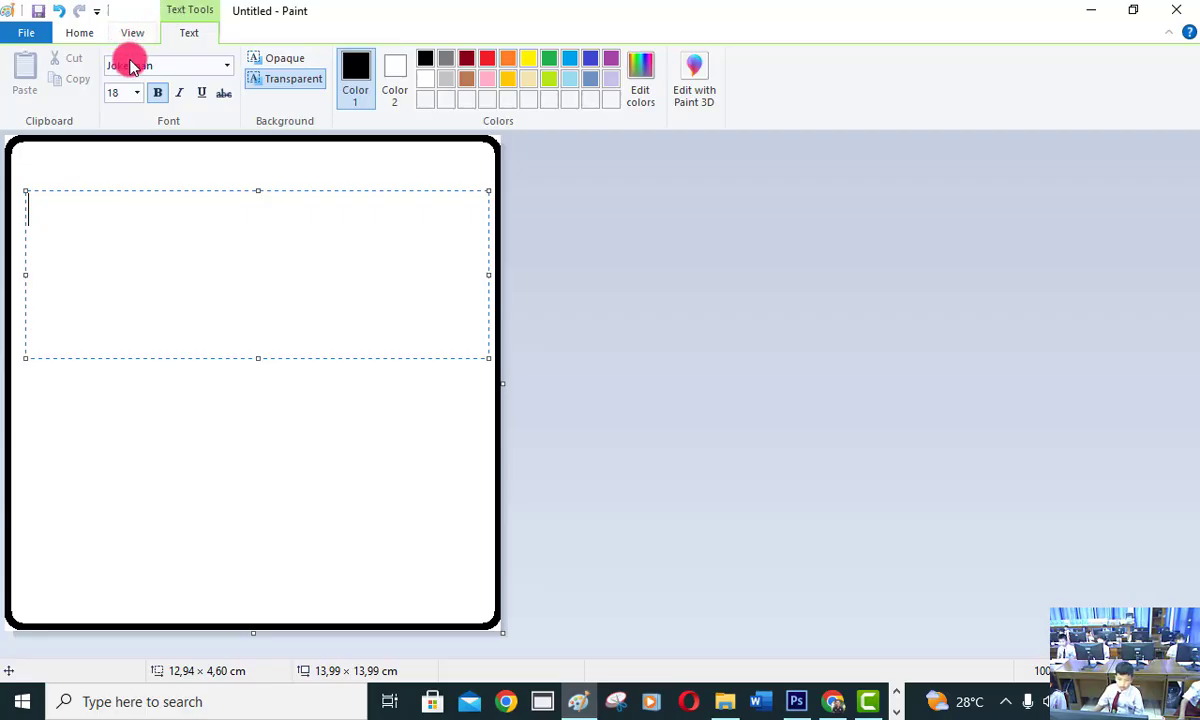
click(226, 67)
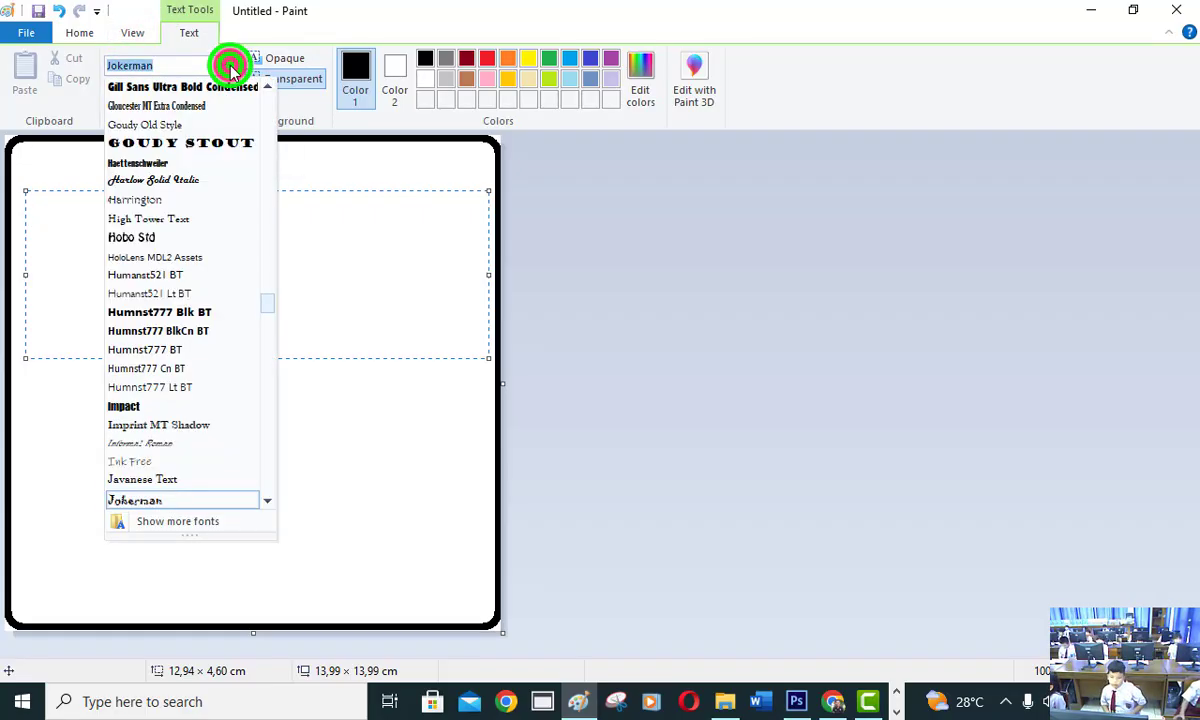
text(t)
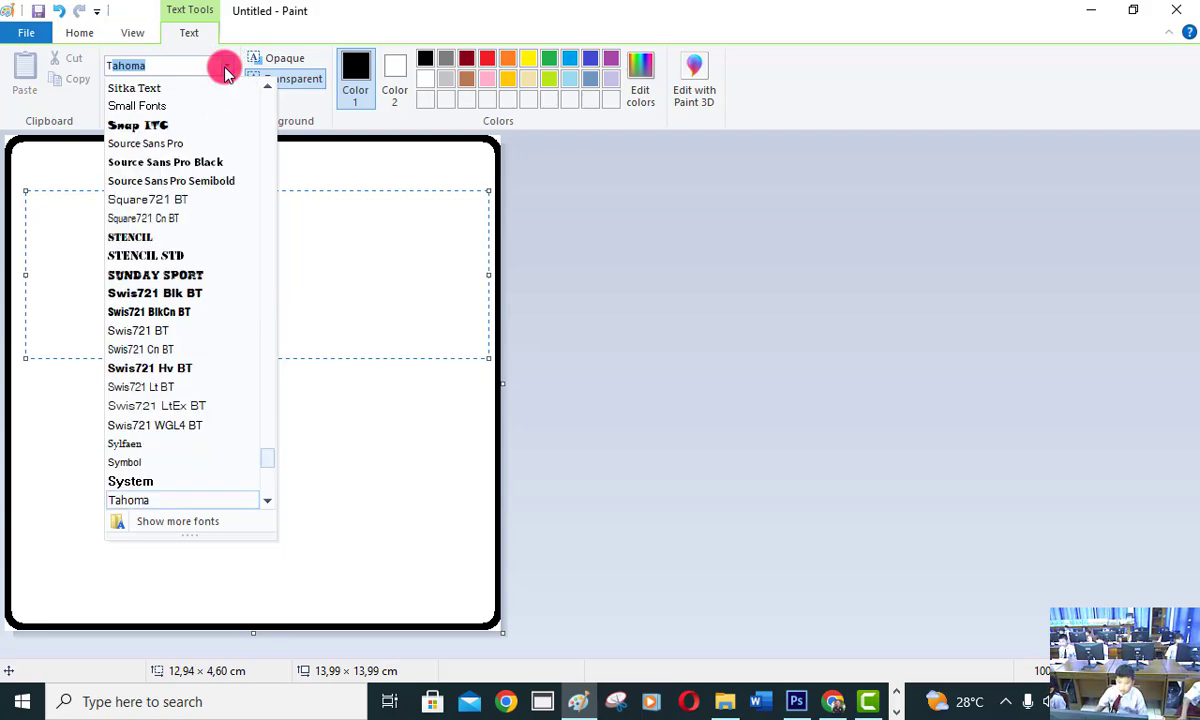
text(imes New R)
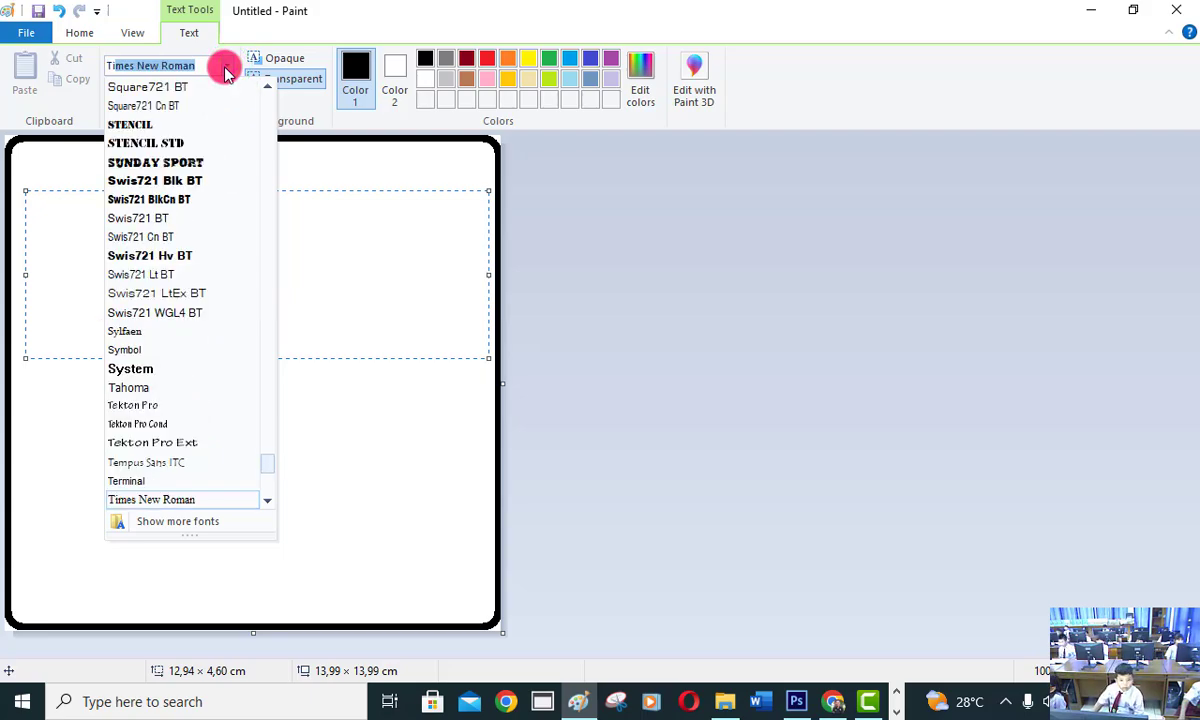
text(m)
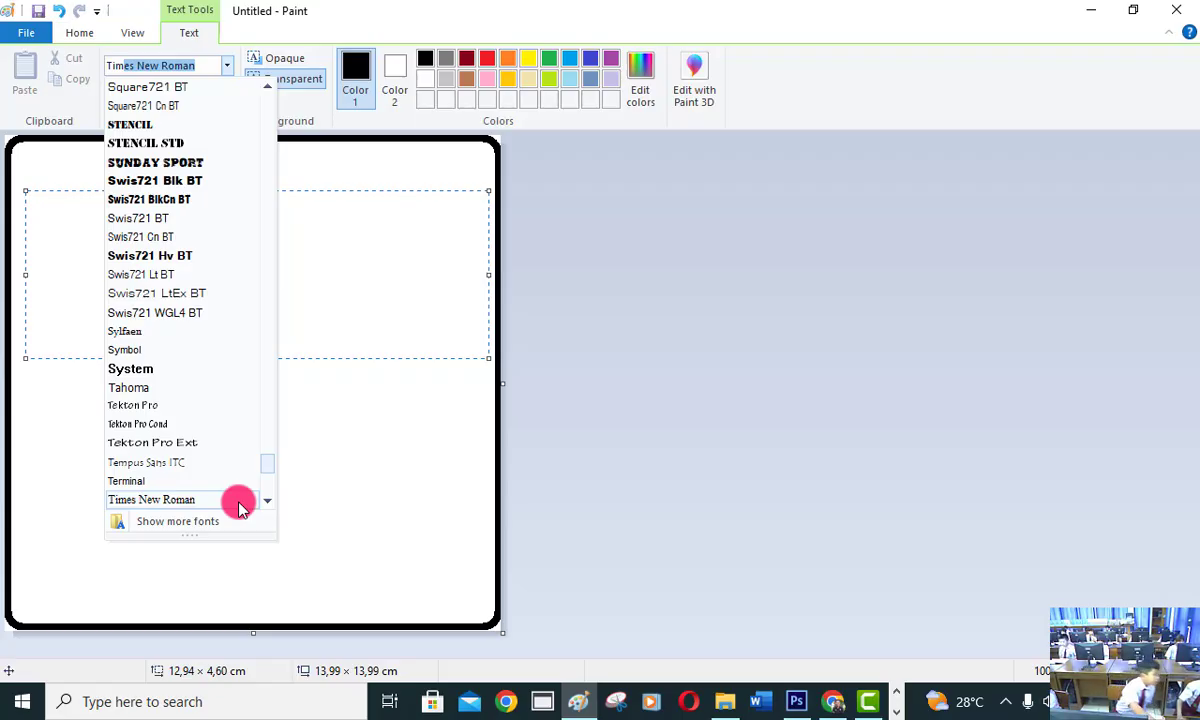
click(240, 505)
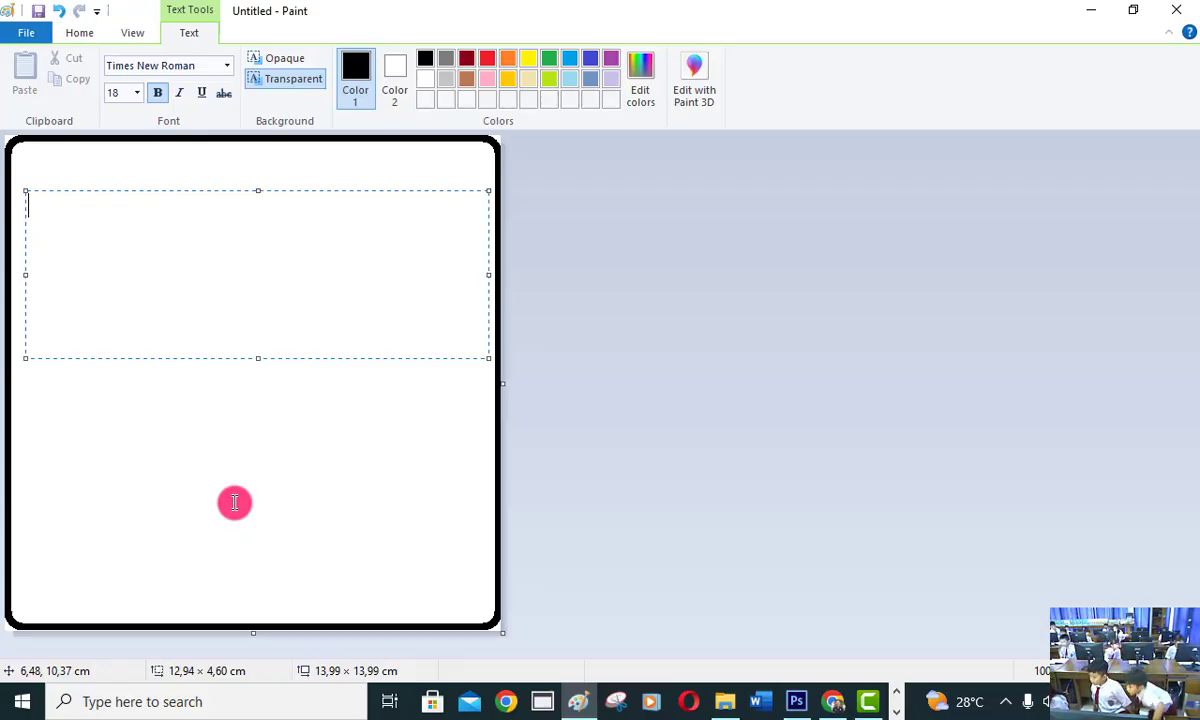
click(139, 92)
click(119, 240)
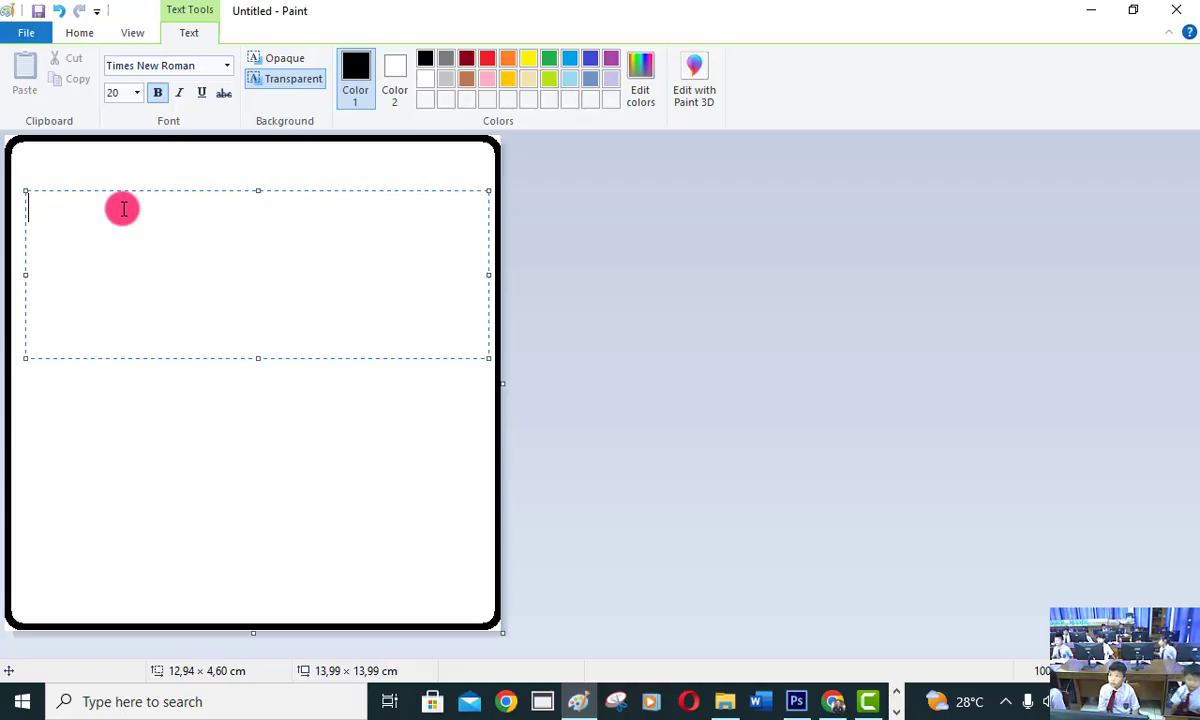
Write the caption "Sinyal Telepon Seluler" in the text box and place it on the canvas.
text(S)
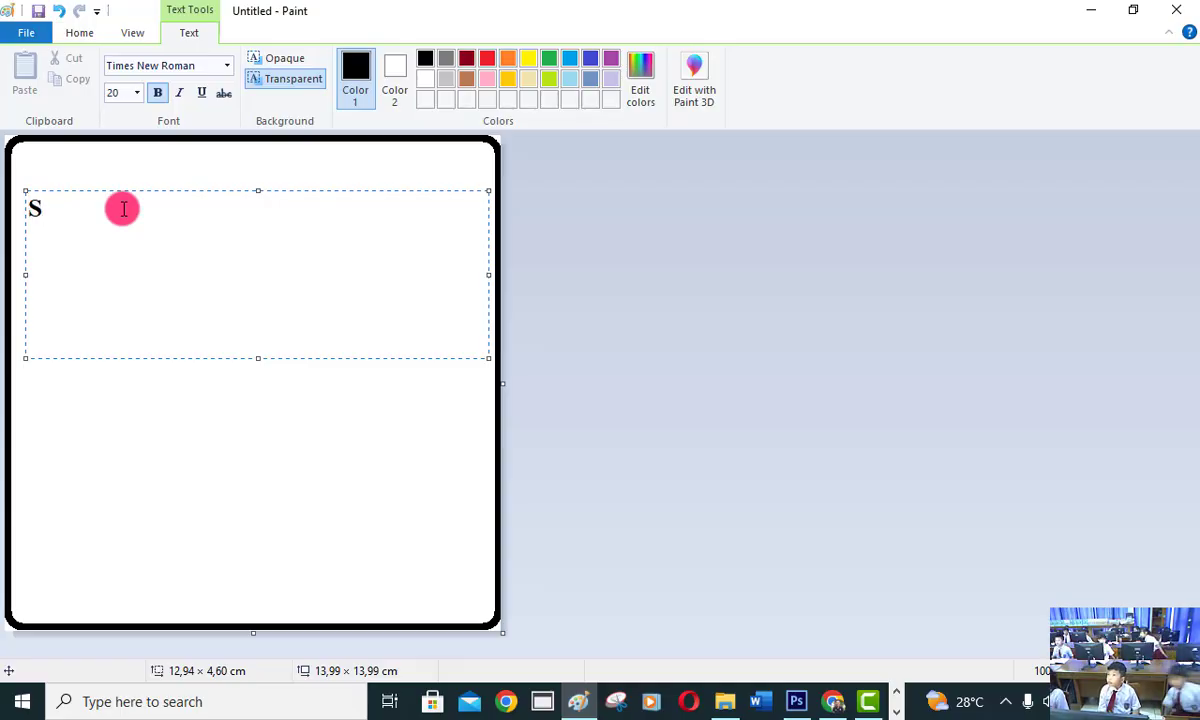
text(i)
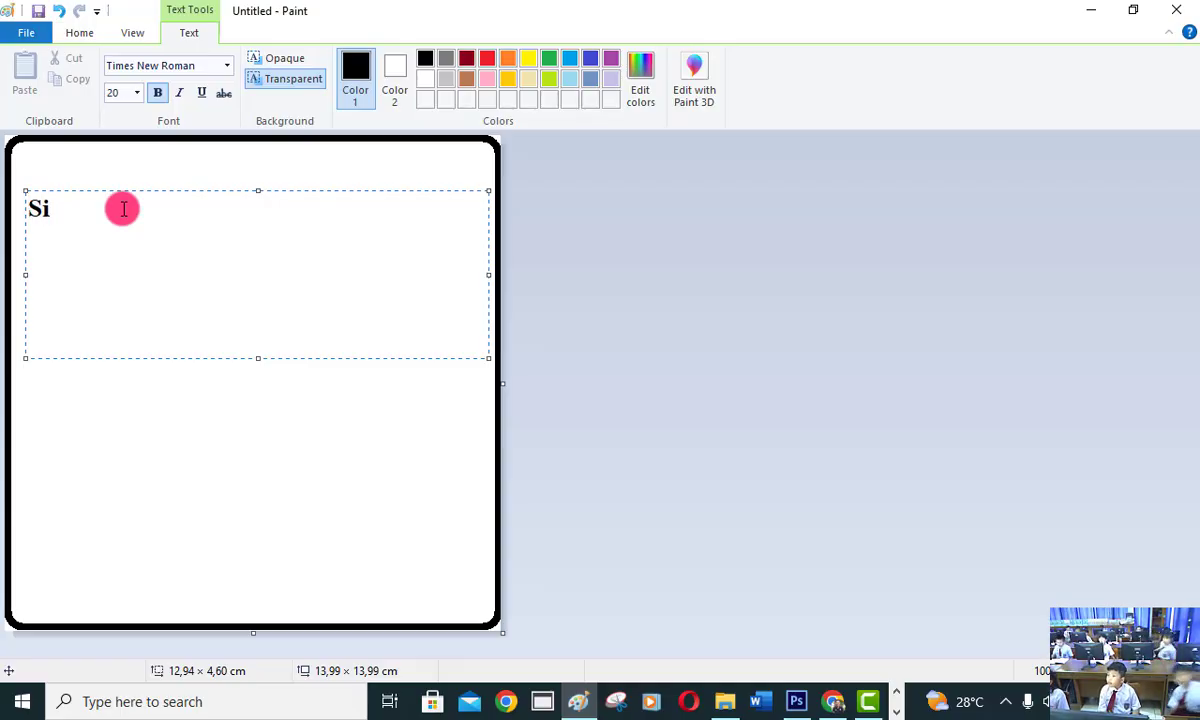
text(nyal )
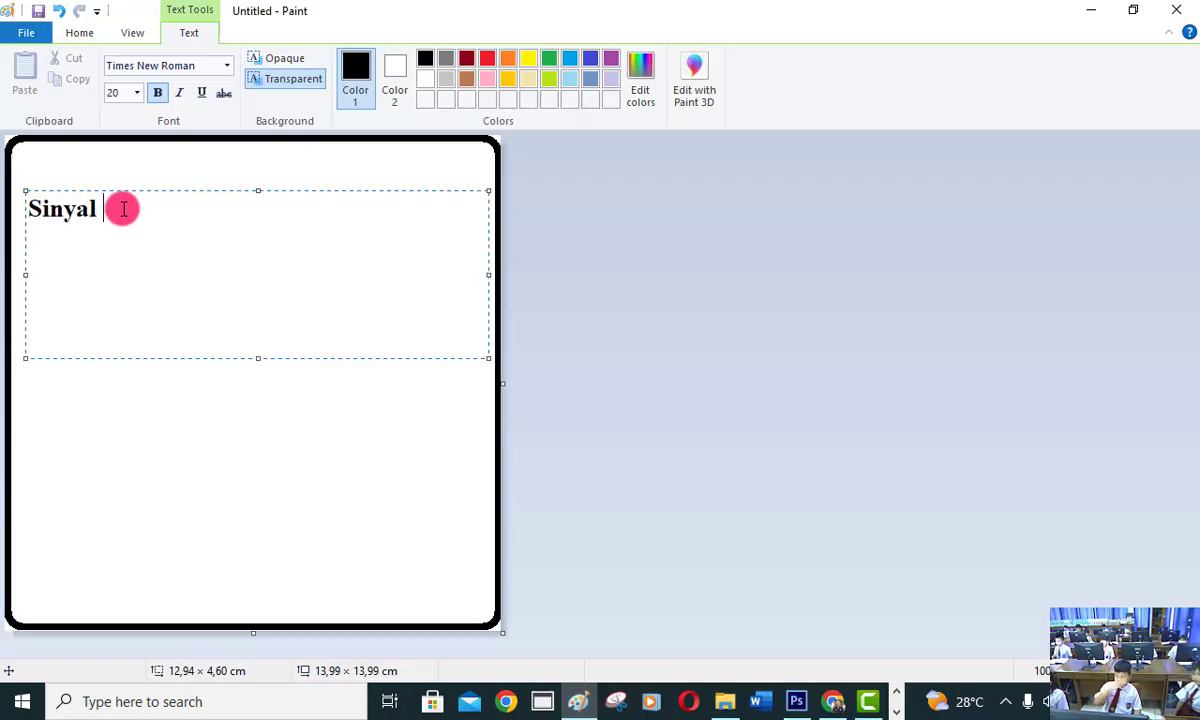
text(Telepo)
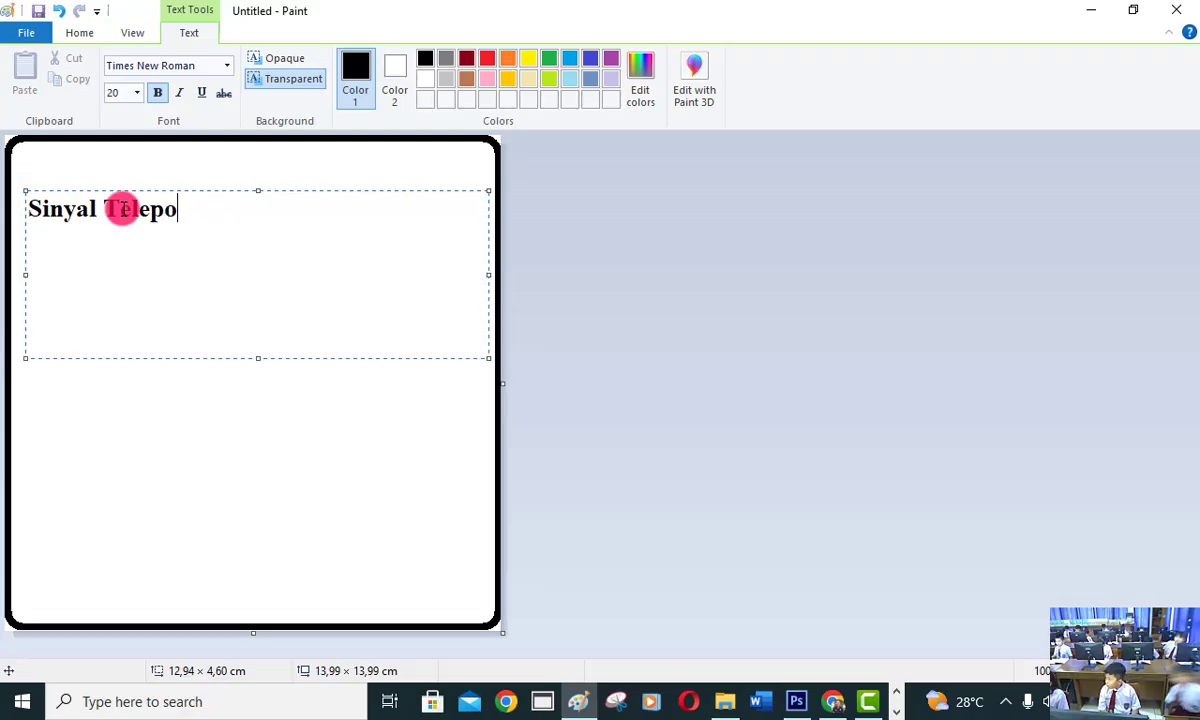
text(n )
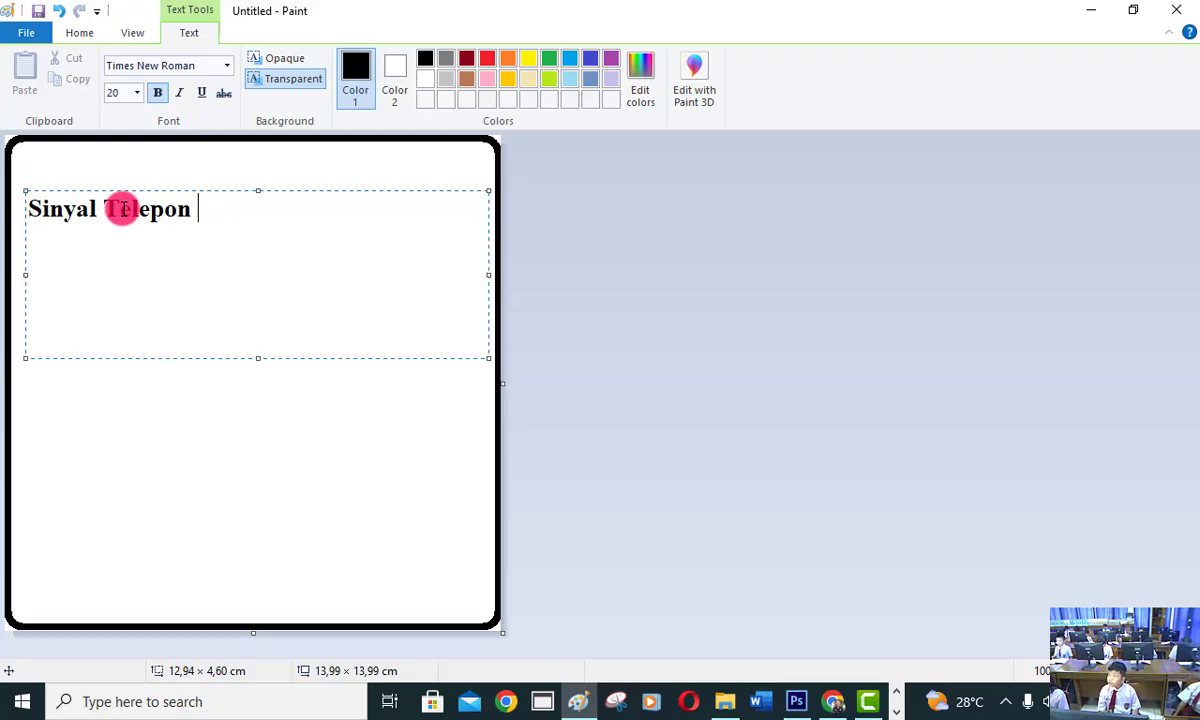
text(Se)
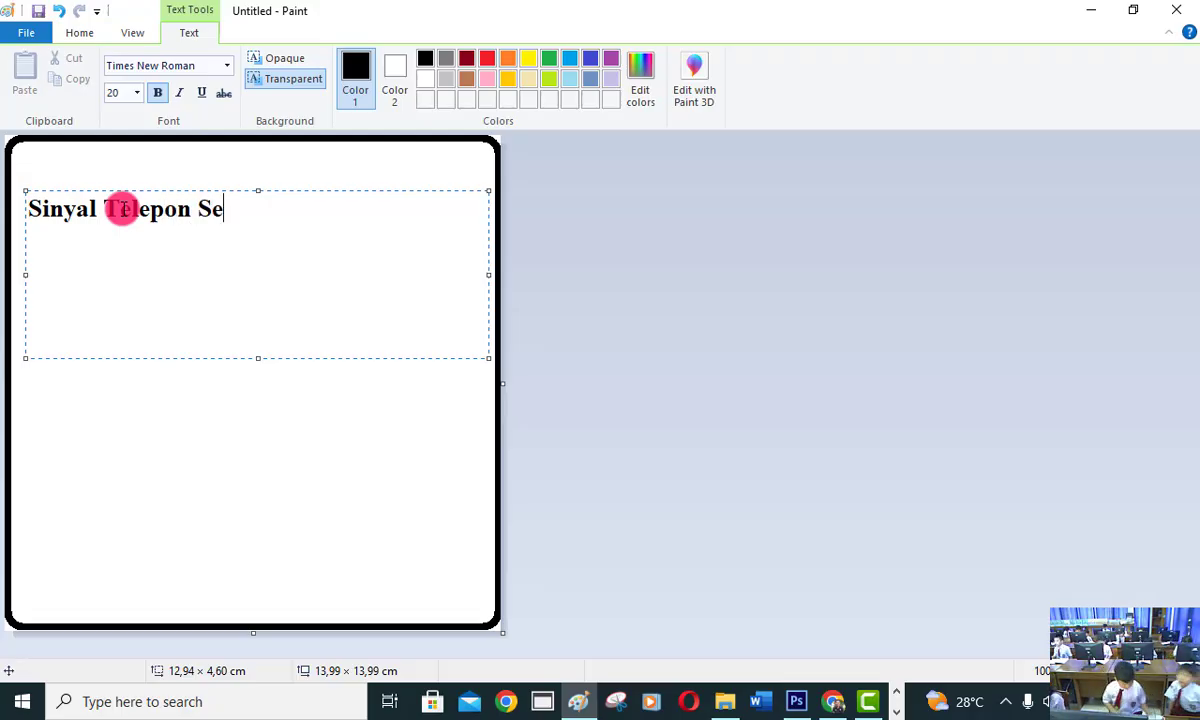
text(lular)
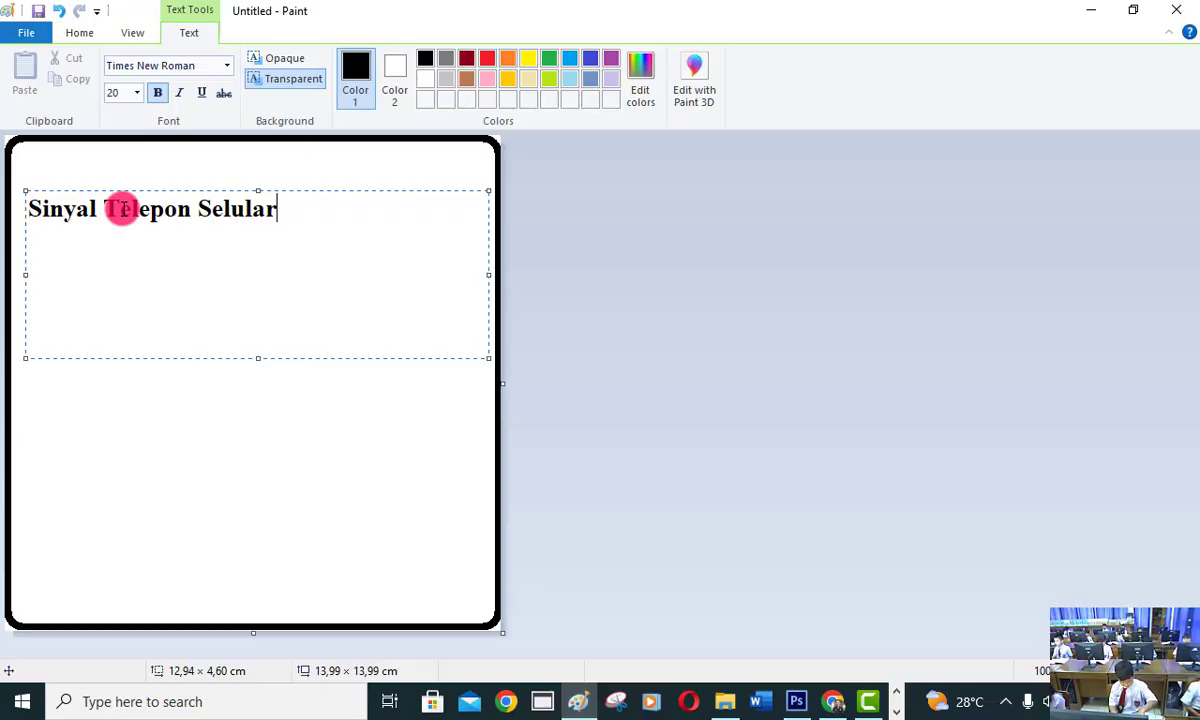
key(BackSpace)
key(BackSpace)
text(er)
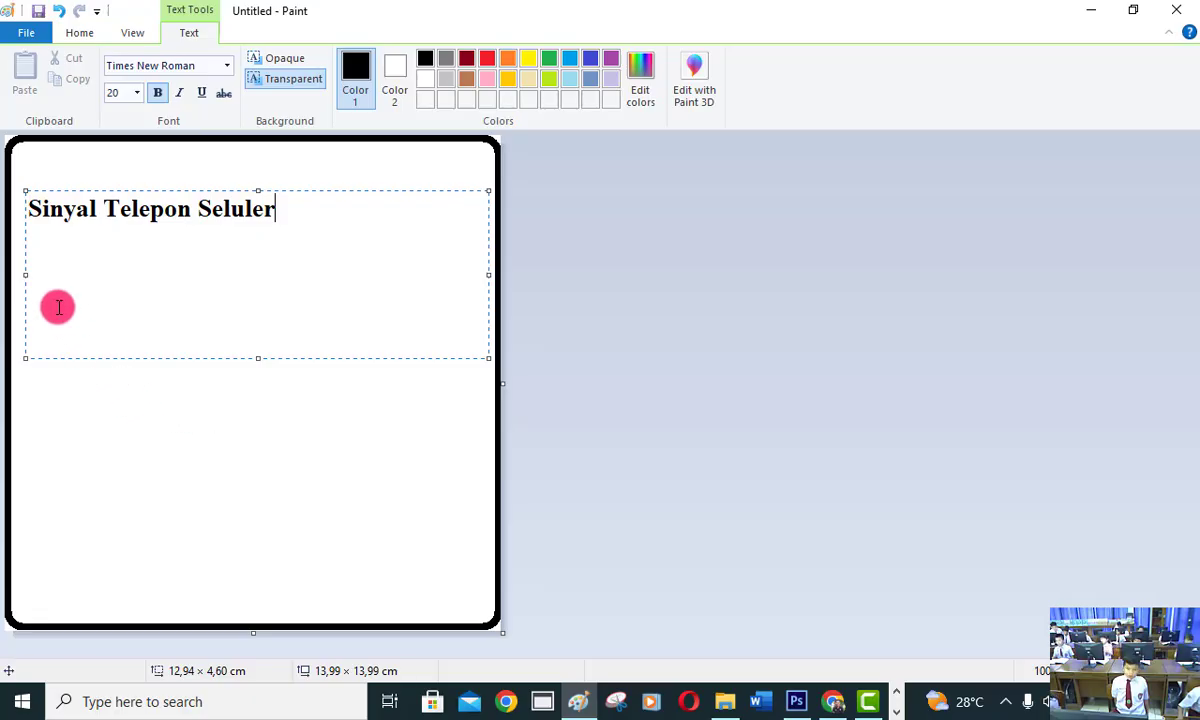
click(83, 30)
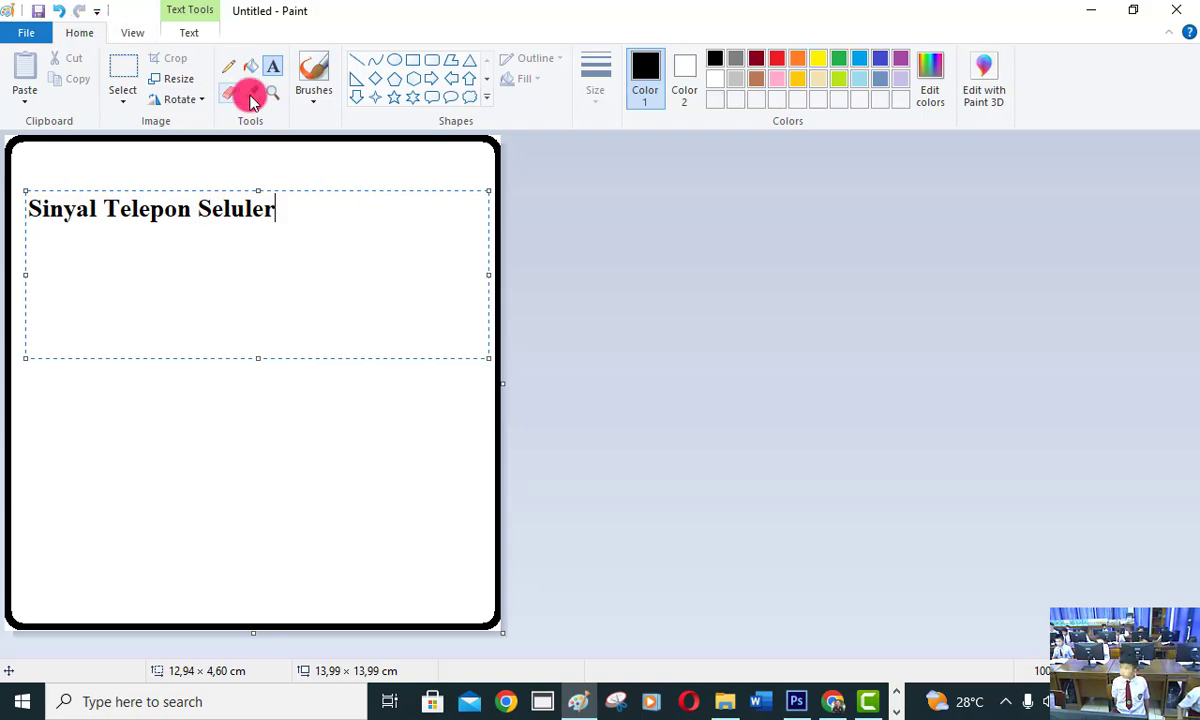
click(276, 70)
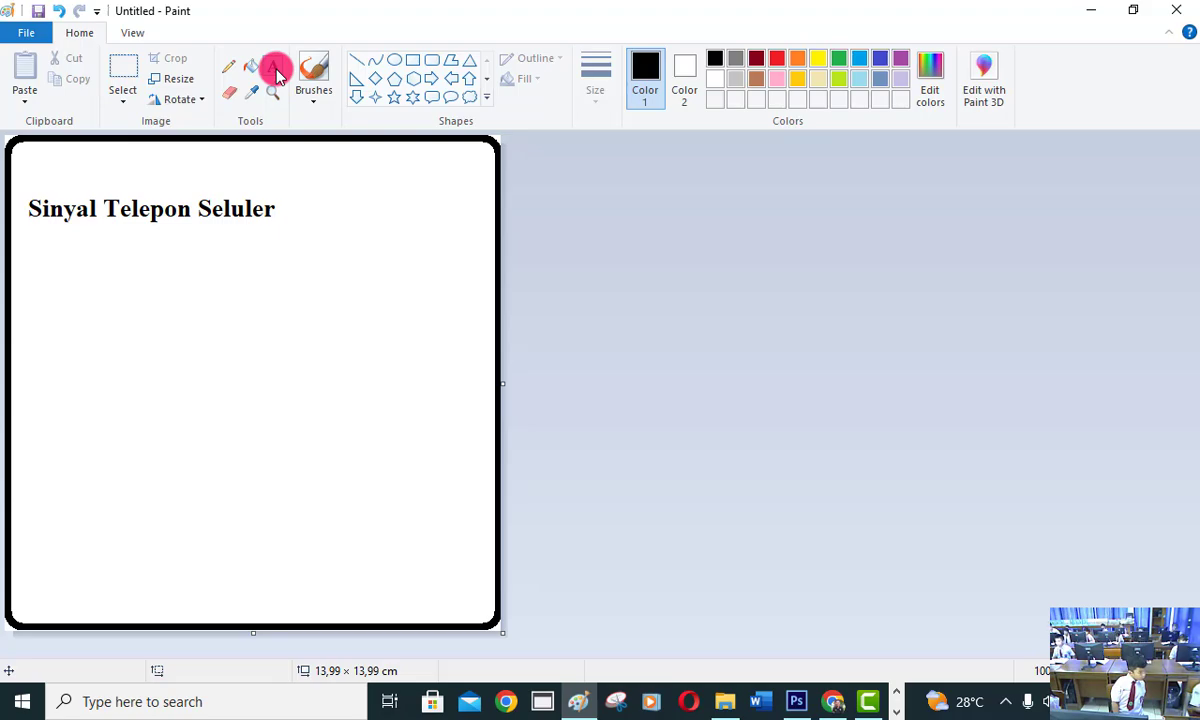
Move the caption to the bottom centre of the frame using a transparent rectangular selection about 7.9 × 1.4 cm.
click(130, 65)
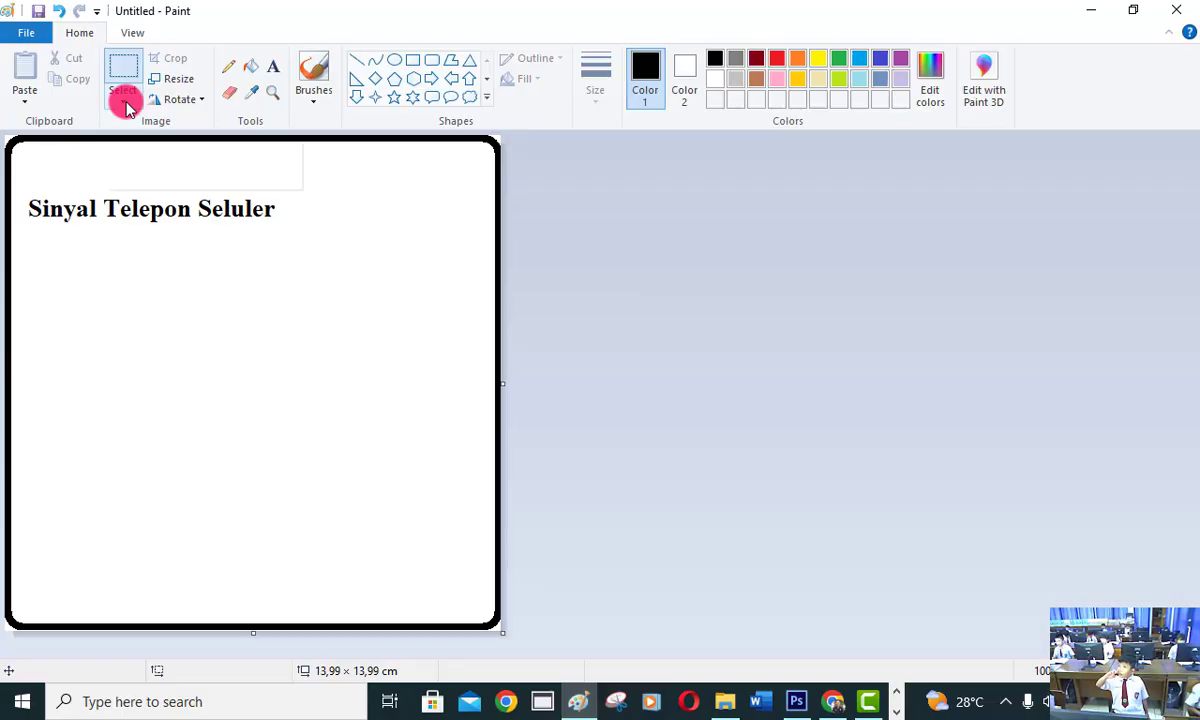
click(124, 100)
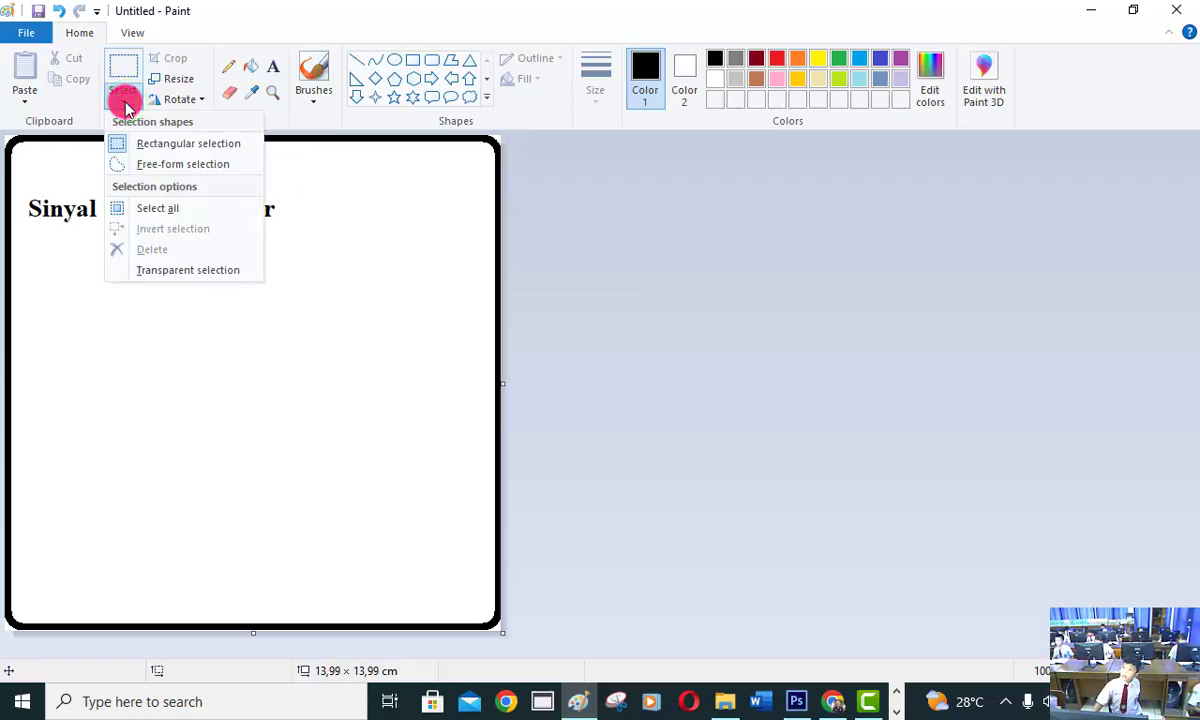
click(145, 270)
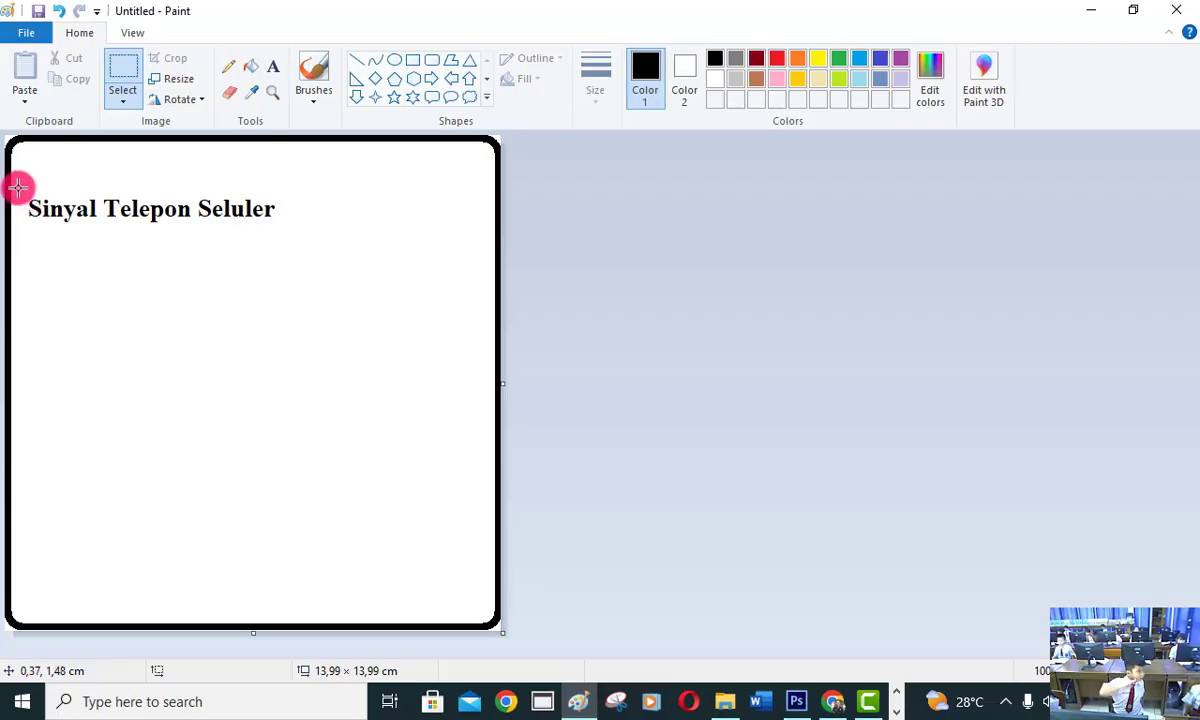
drag(17, 179, 297, 228)
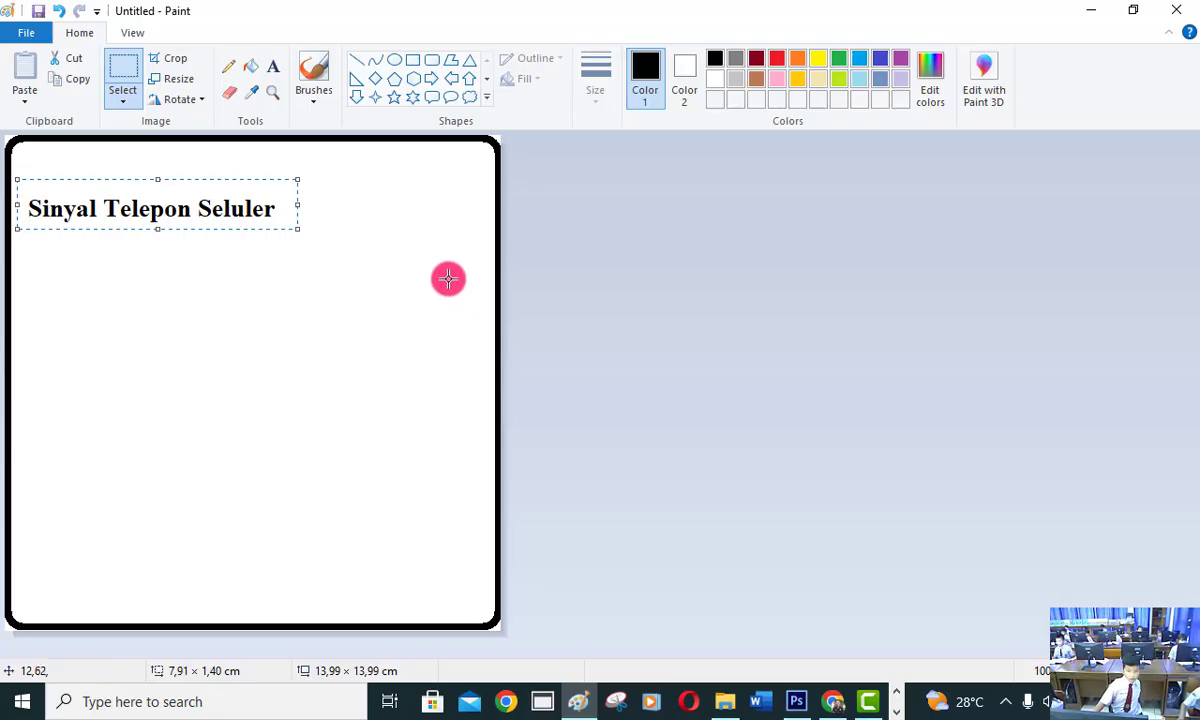
drag(209, 196, 308, 598)
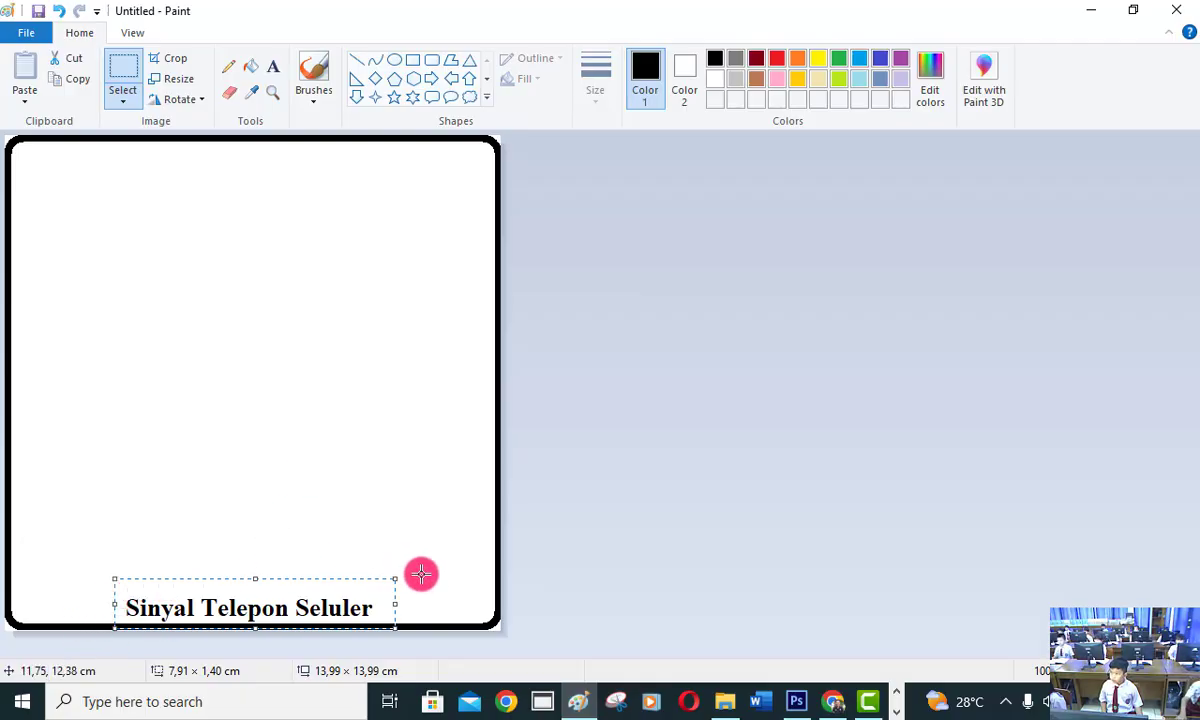
Draw a horizontal black line about 6.9 cm long just above the caption, using the thinnest line width.
click(355, 62)
click(591, 72)
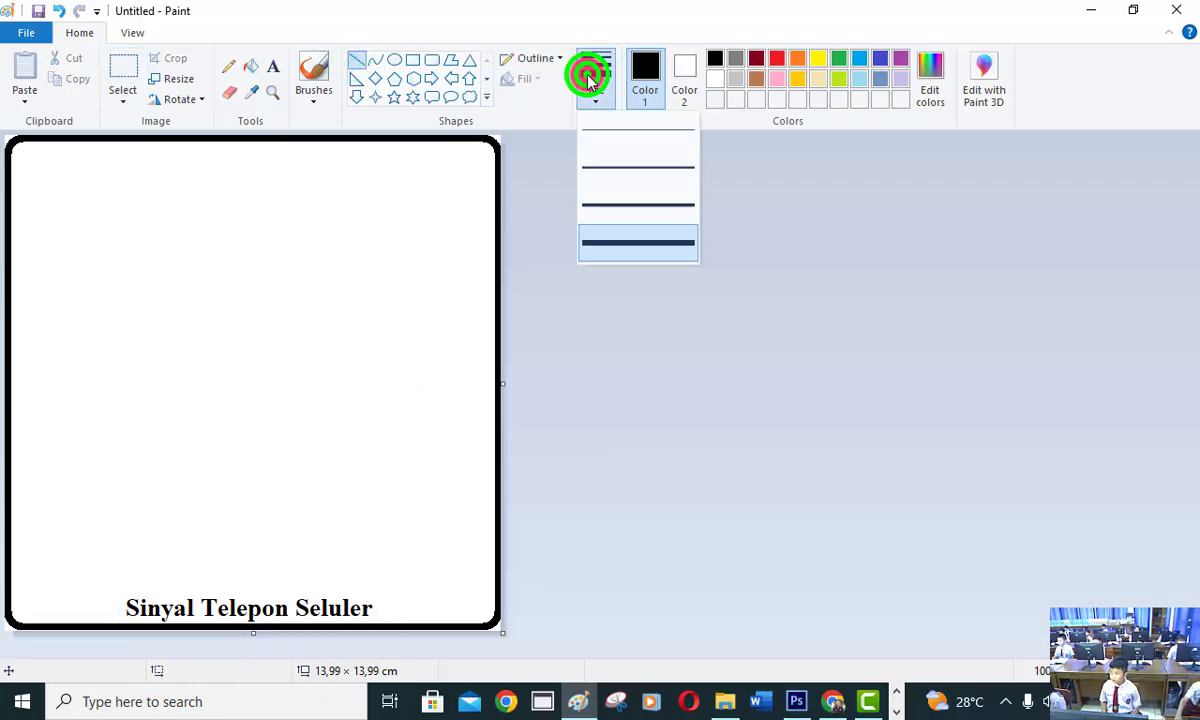
click(614, 135)
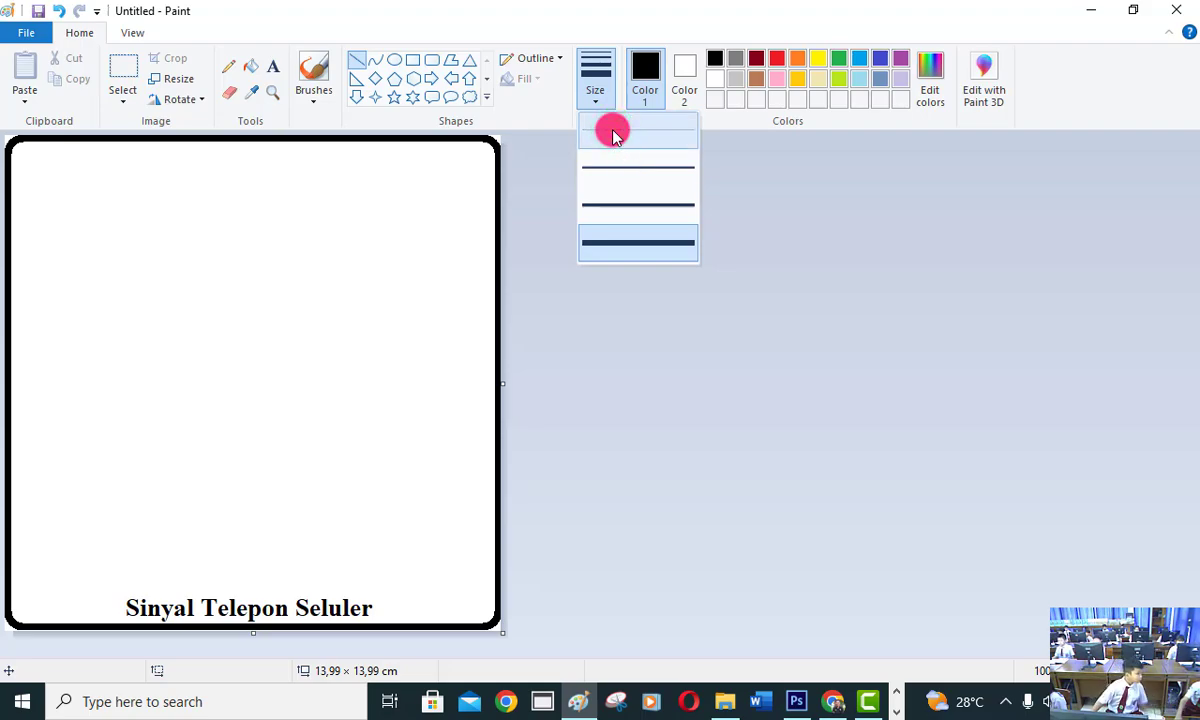
click(645, 115)
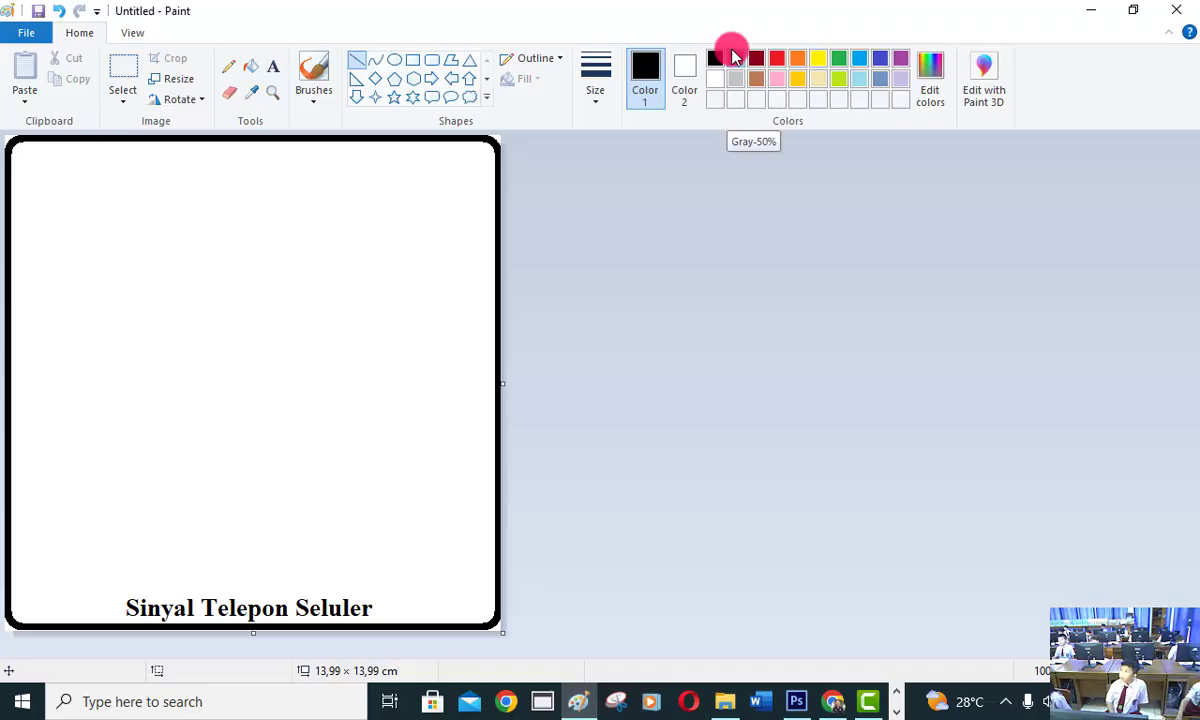
click(127, 579)
drag(127, 579, 370, 583)
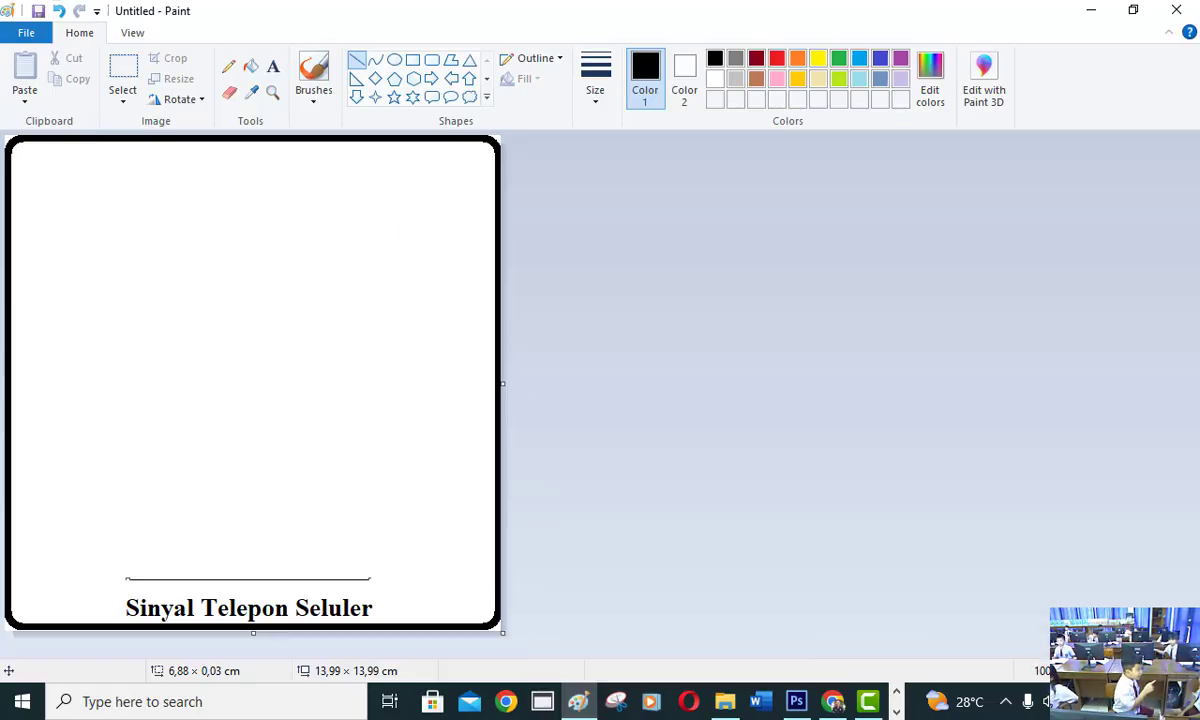
click(276, 65)
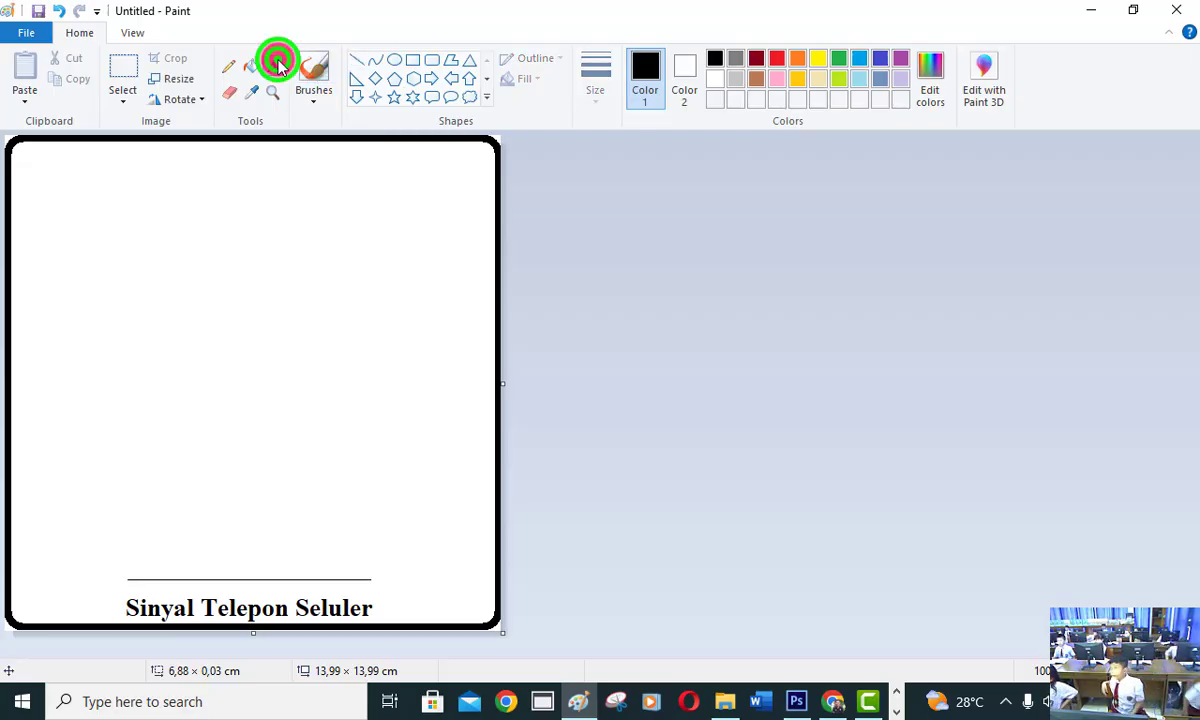
Write "4G" in a text box about 3.7 × 2.5 cm in the upper middle of the frame.
drag(151, 273, 343, 365)
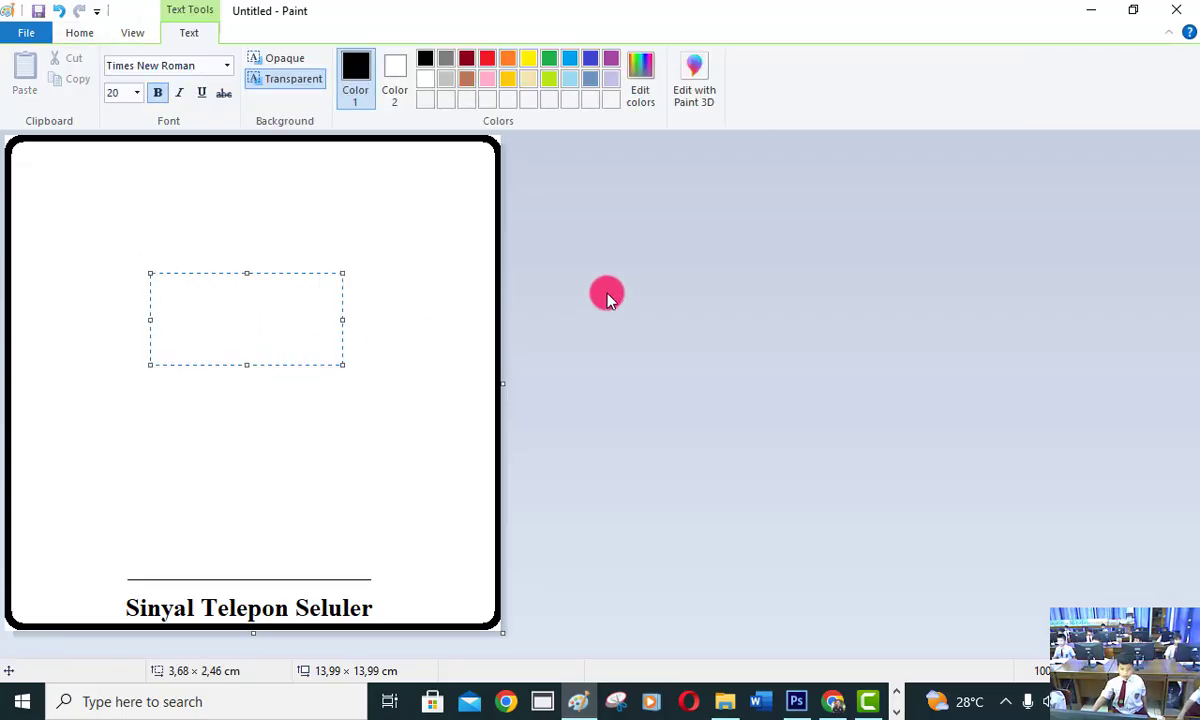
text(4)
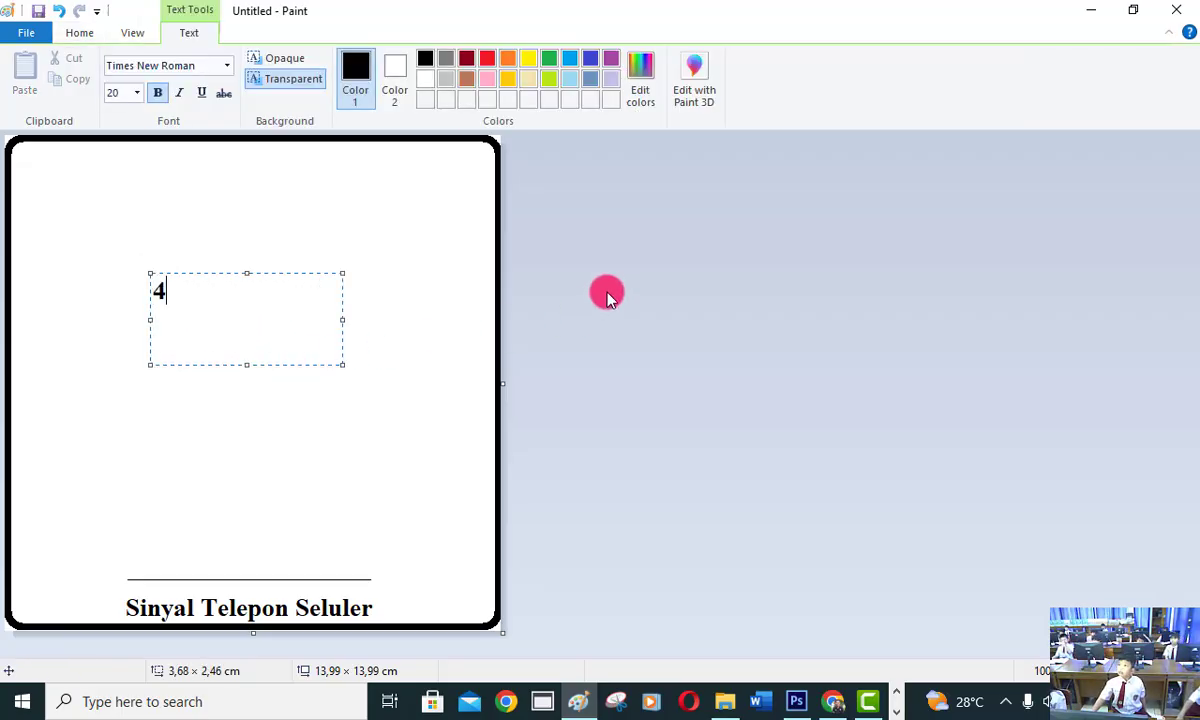
text(G)
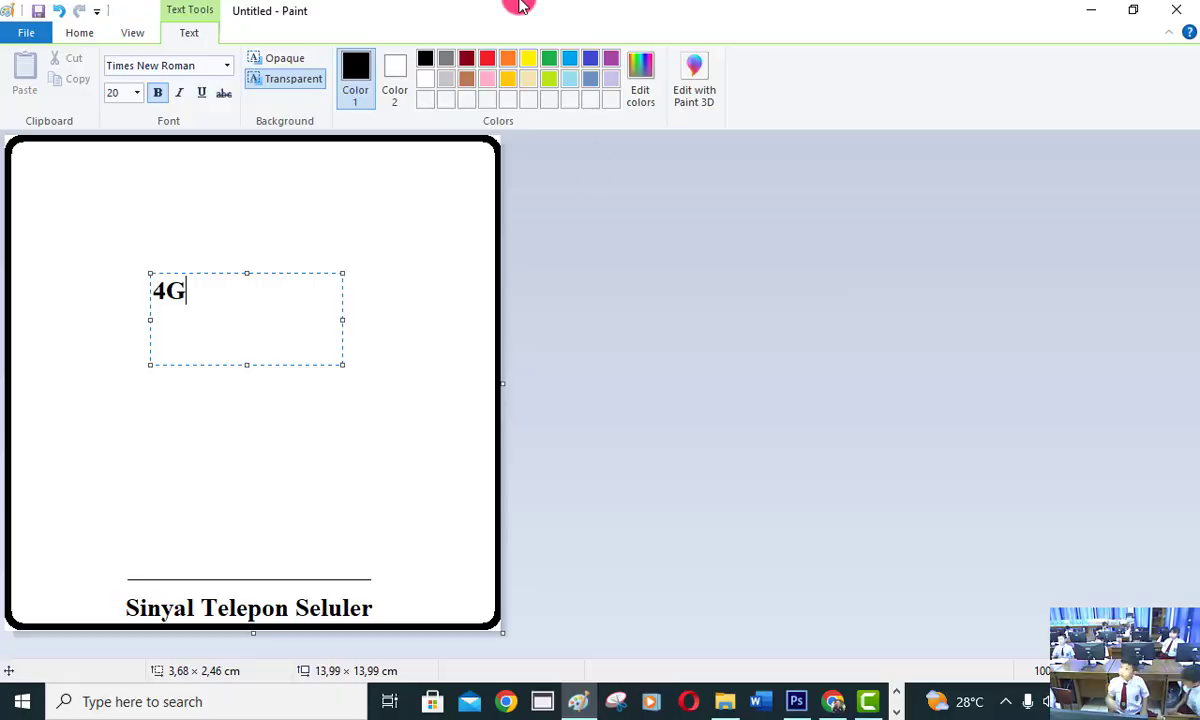
Move the "4G" text onto the left end of the horizontal line using a rectangular selection about 1.6 × 1.5 cm.
click(84, 36)
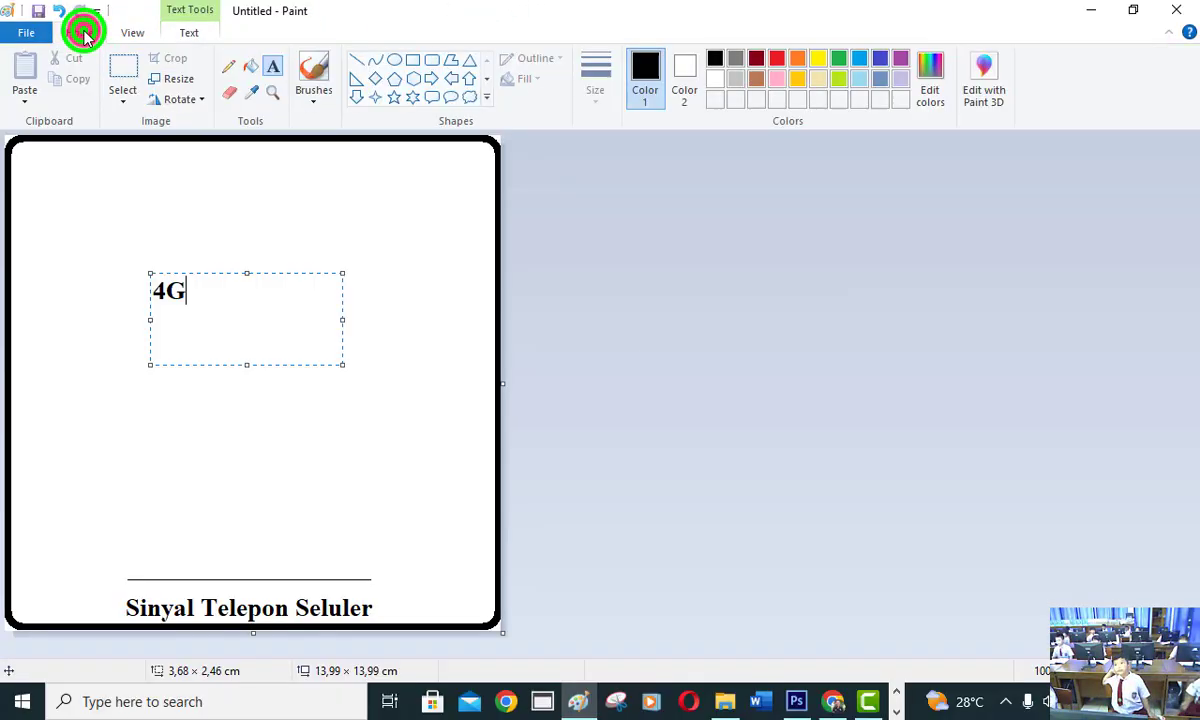
click(135, 70)
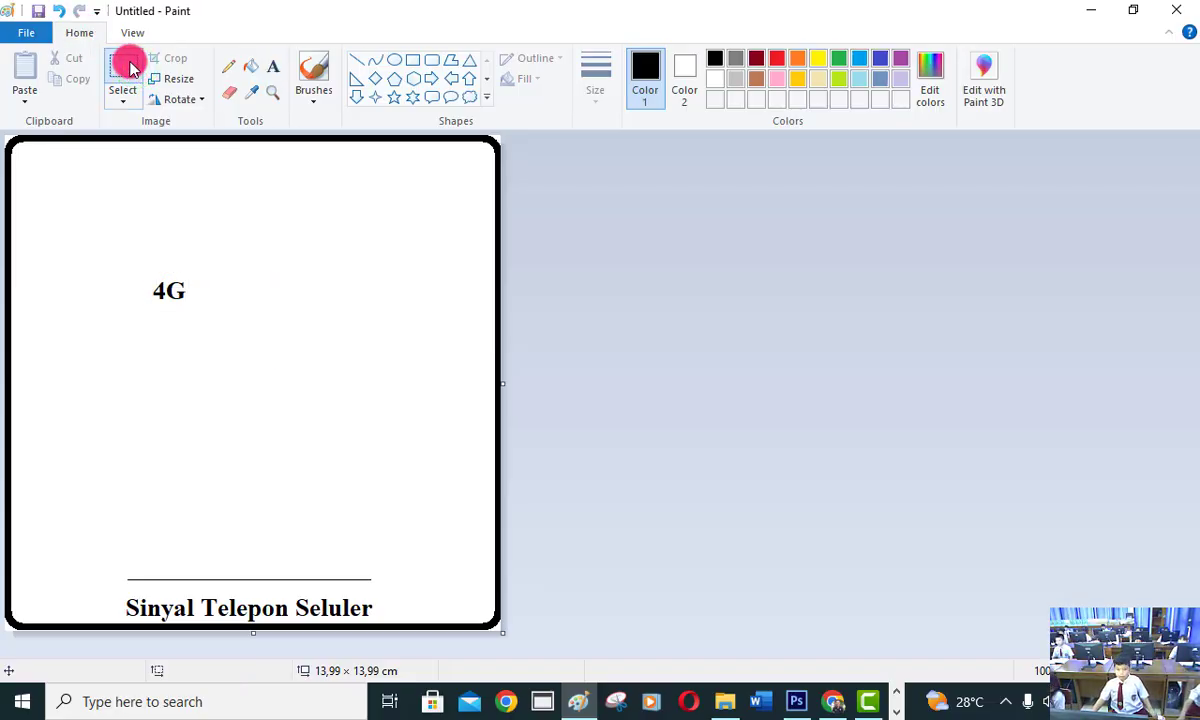
drag(139, 265, 198, 318)
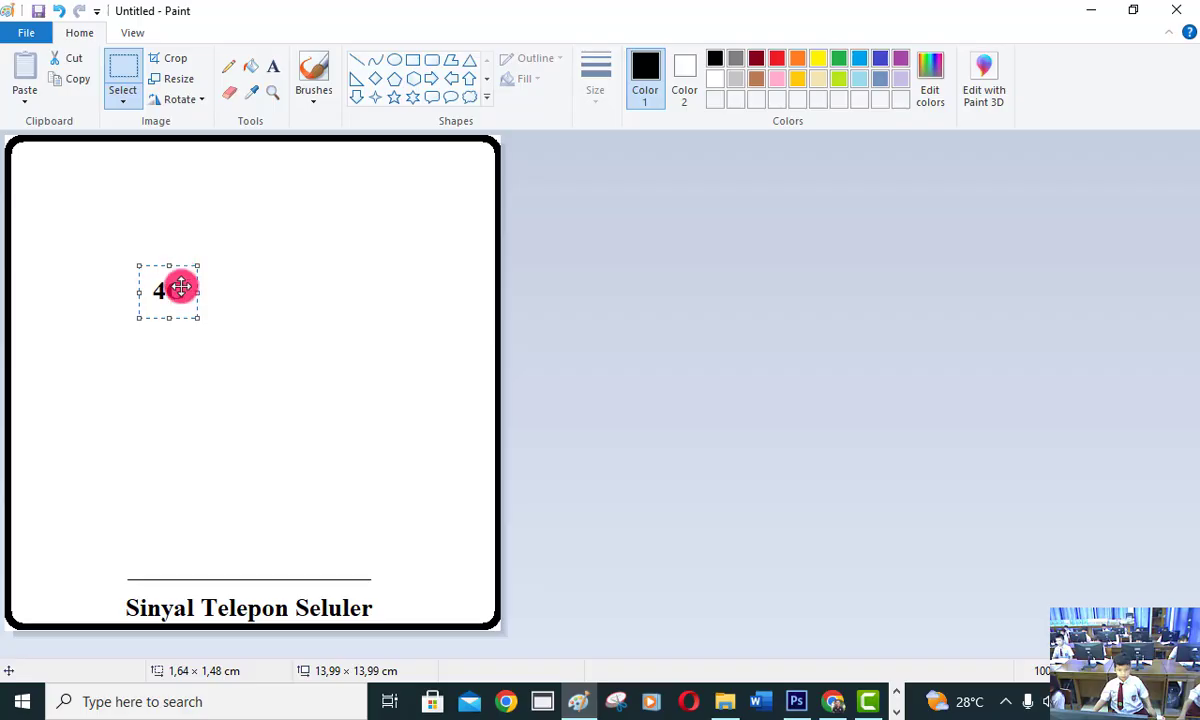
drag(180, 288, 156, 566)
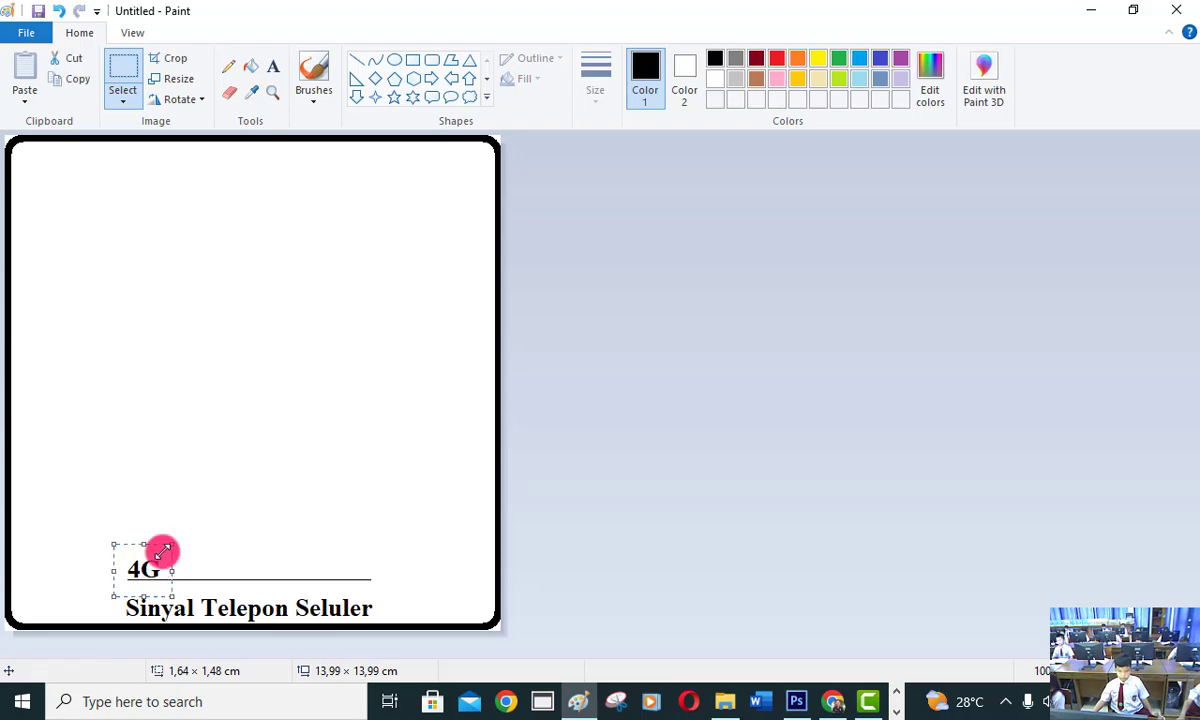
click(214, 498)
click(191, 499)
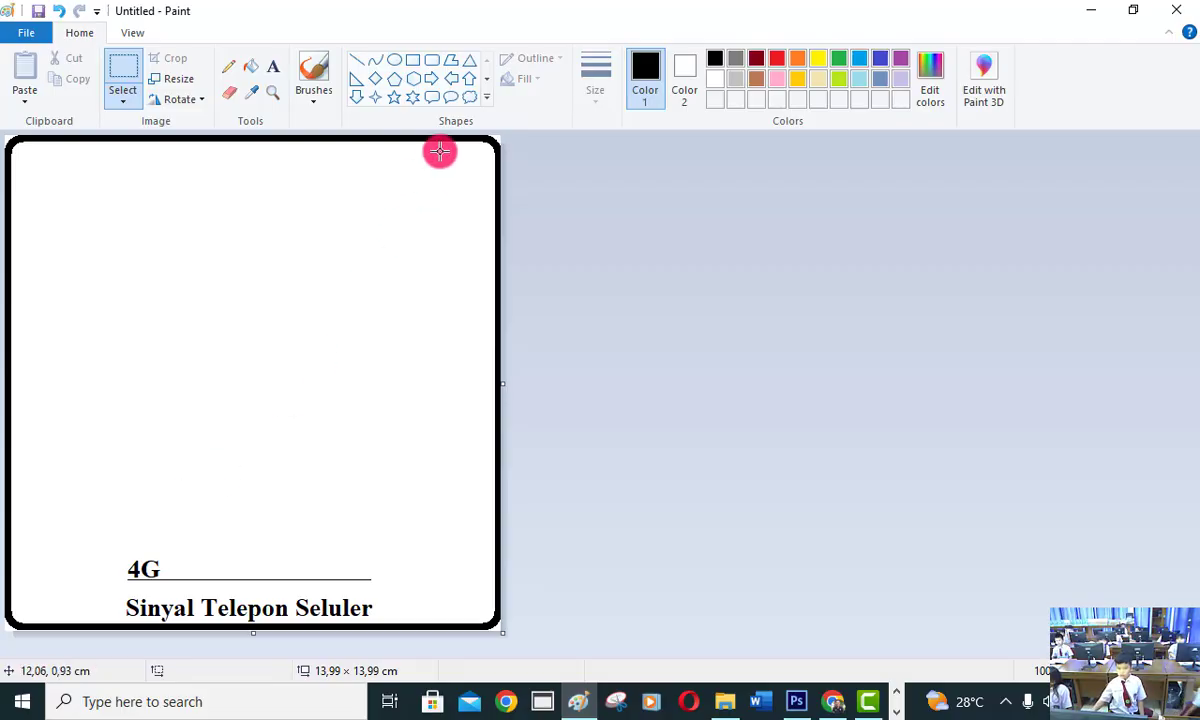
Draw a black rectangle about 0.7 × 1.9 cm standing on the line just right of "4G", using the second-thinnest line width.
click(415, 59)
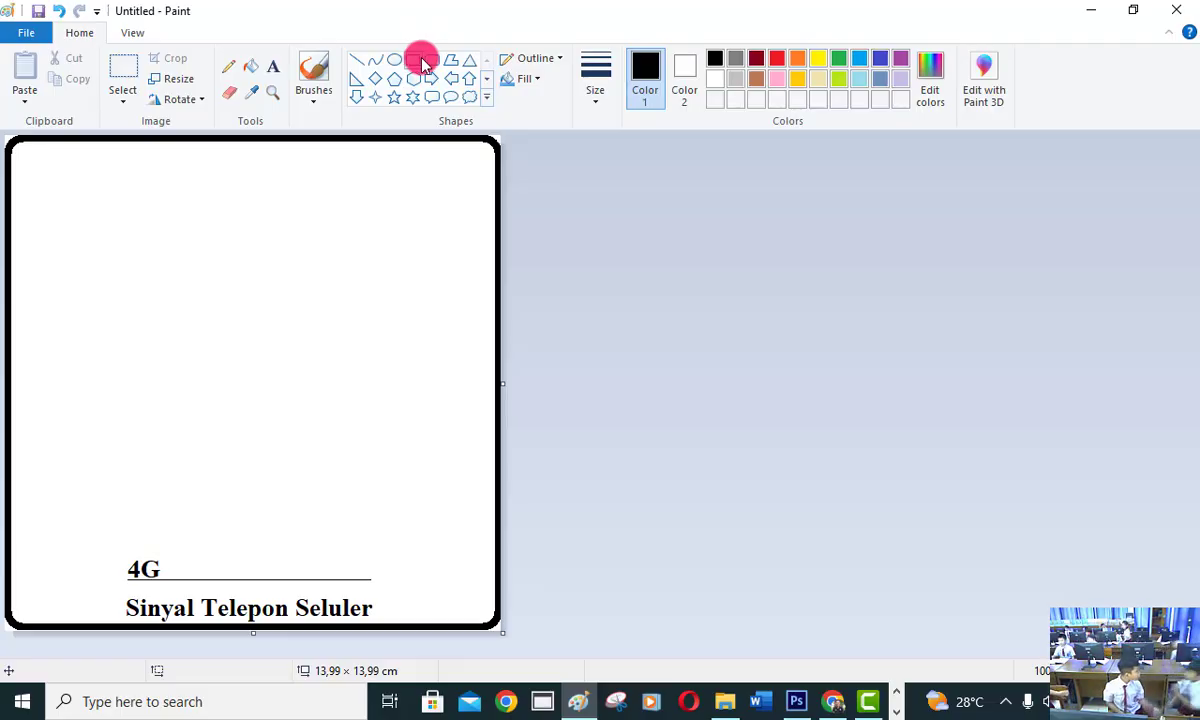
click(596, 70)
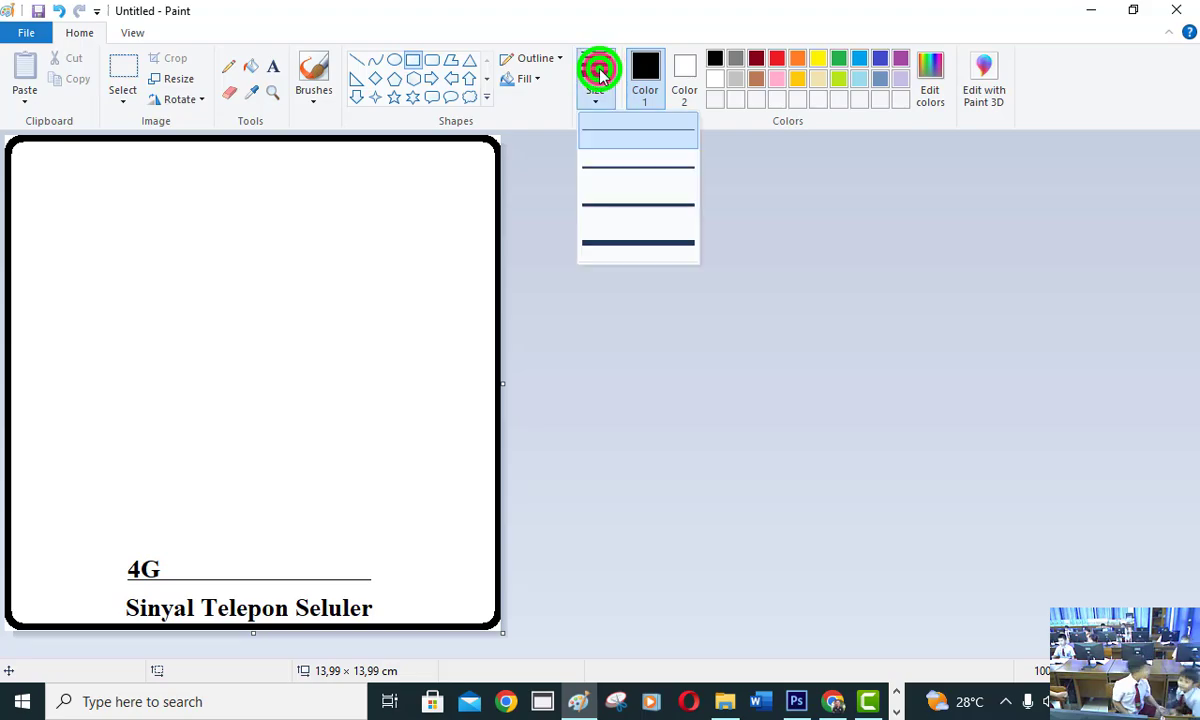
click(619, 172)
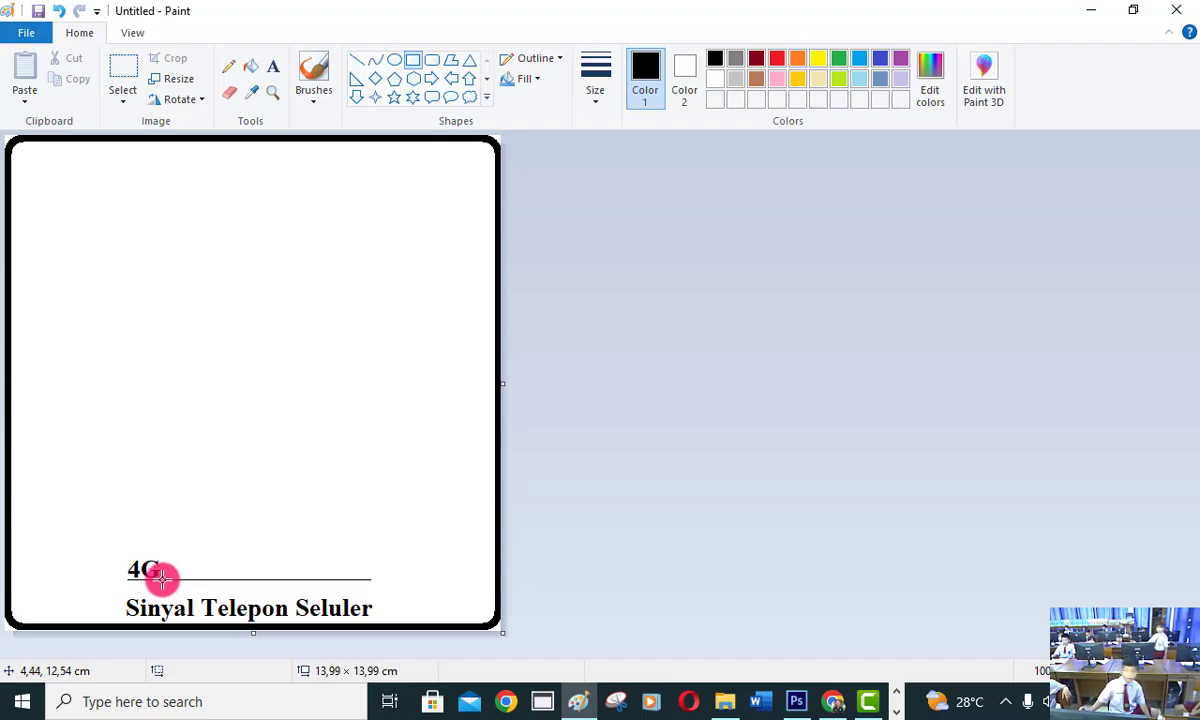
drag(161, 578, 186, 513)
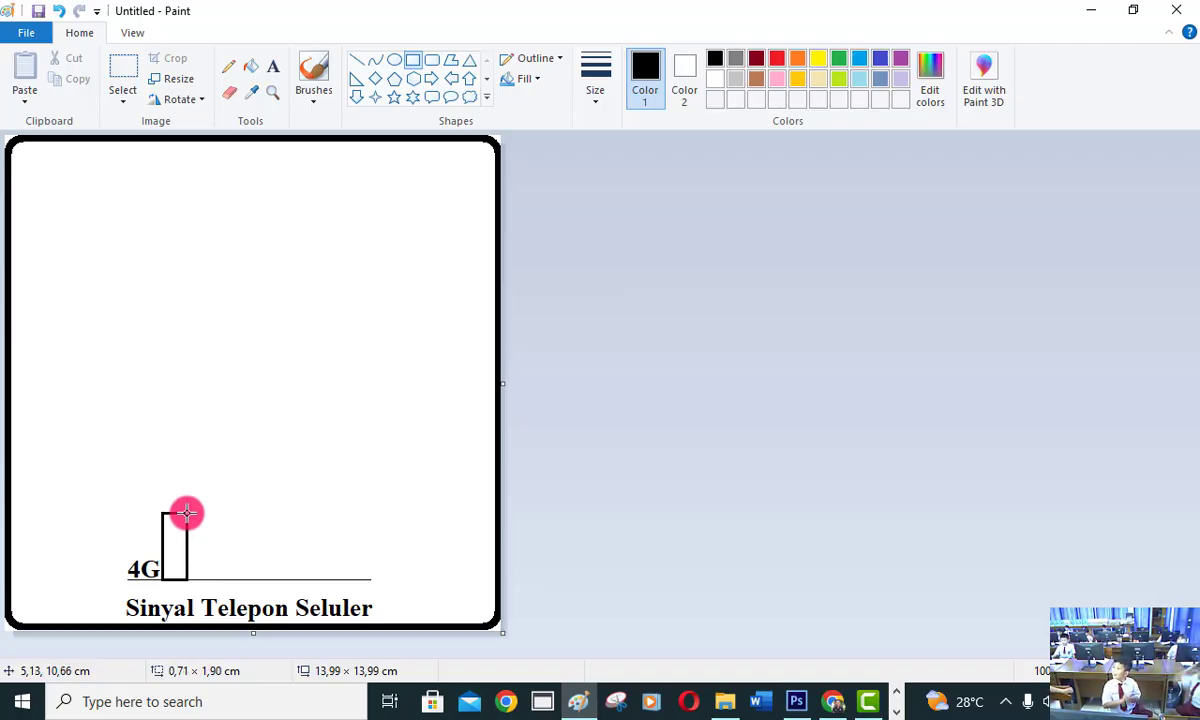
drag(186, 513, 186, 513)
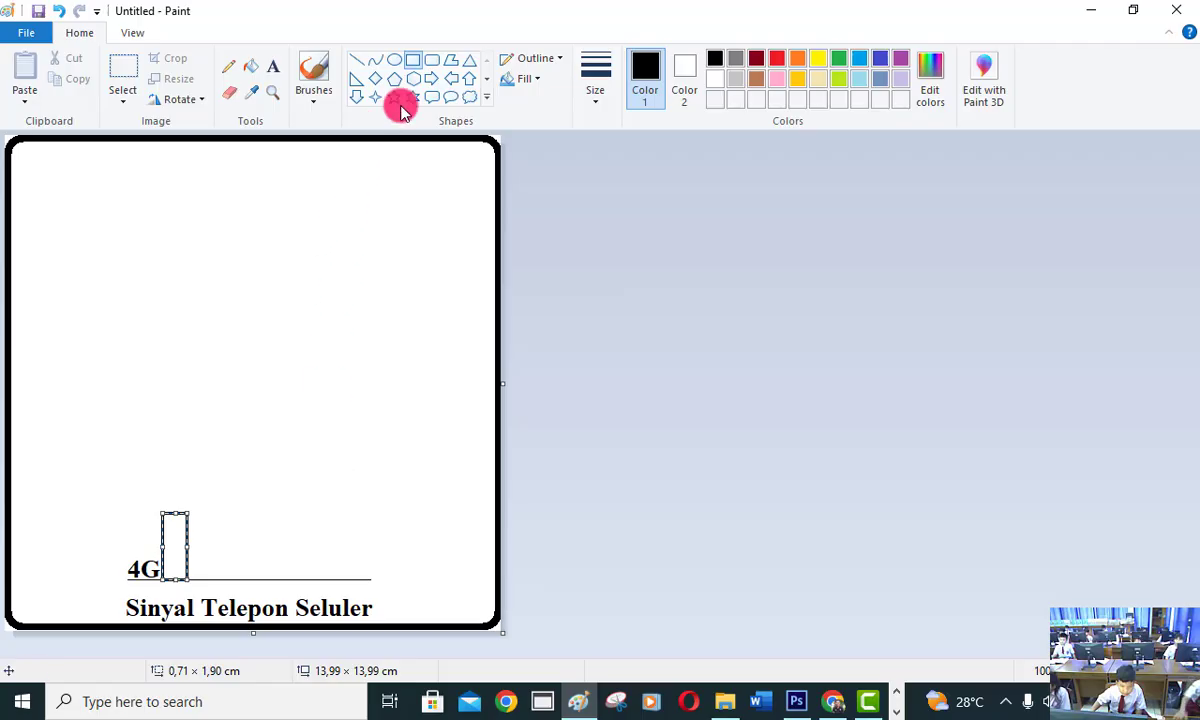
Draw three more rectangles along the line to the right, about 0.8 × 2.5 cm, 0.9 × 3.2 cm and 0.9 × 4.0 cm.
click(415, 58)
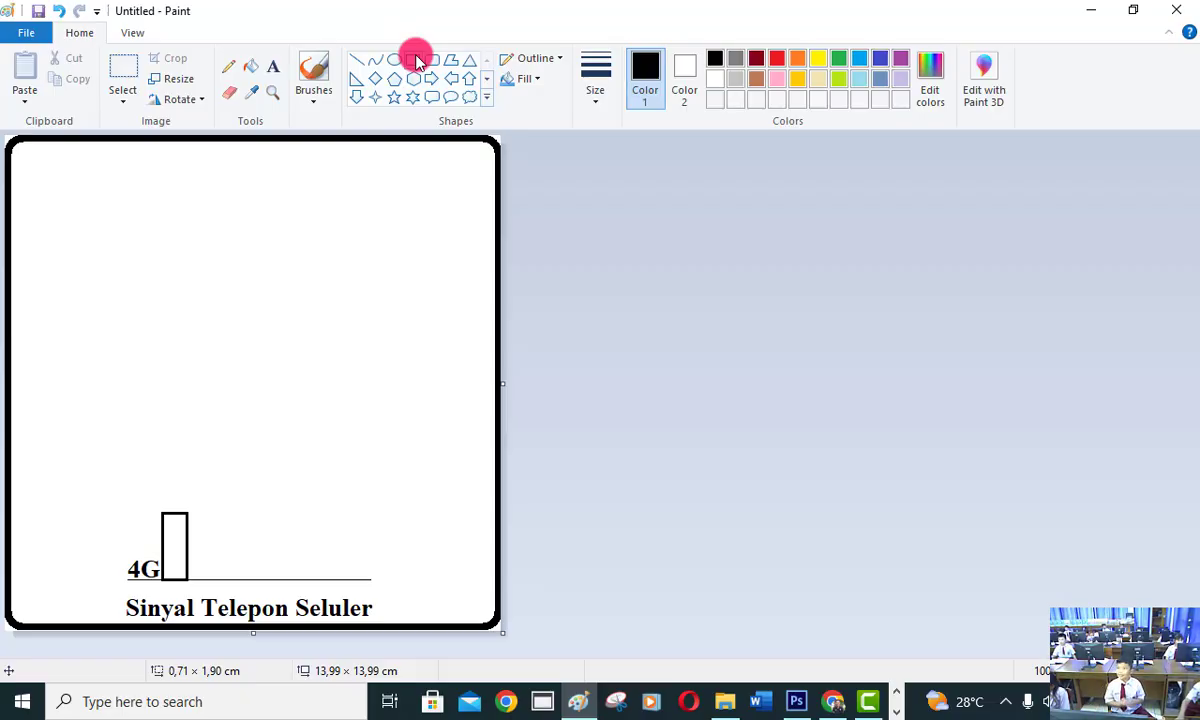
click(417, 60)
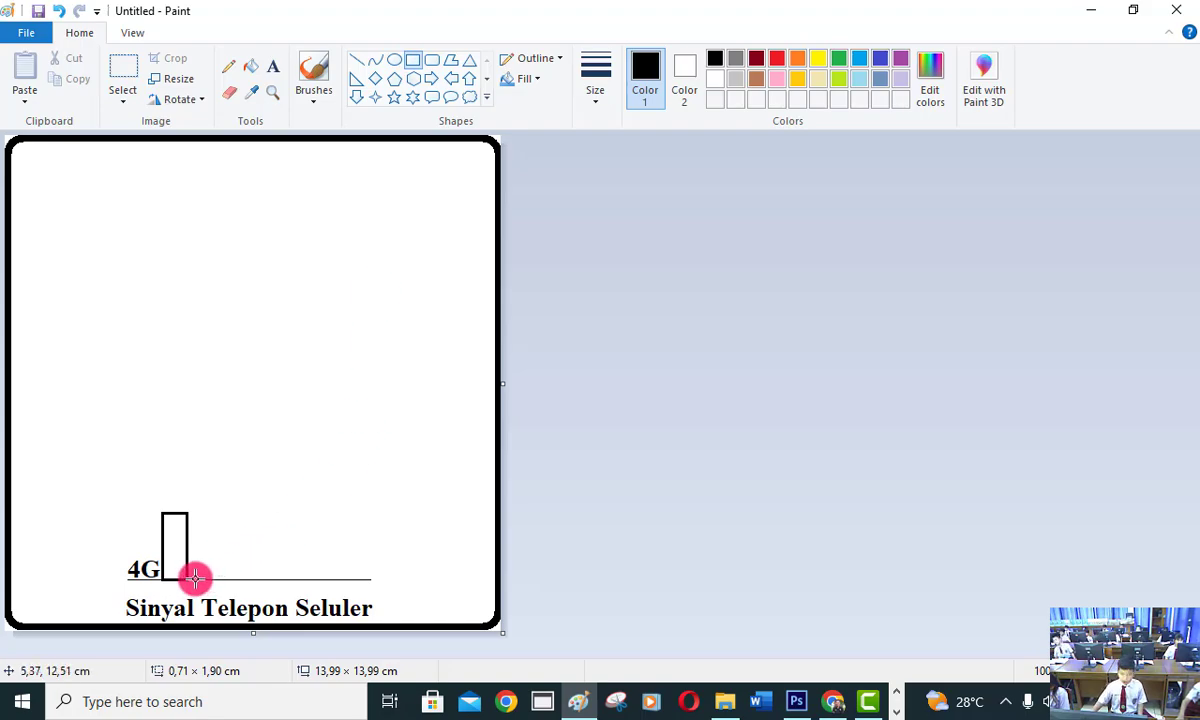
drag(196, 580, 221, 490)
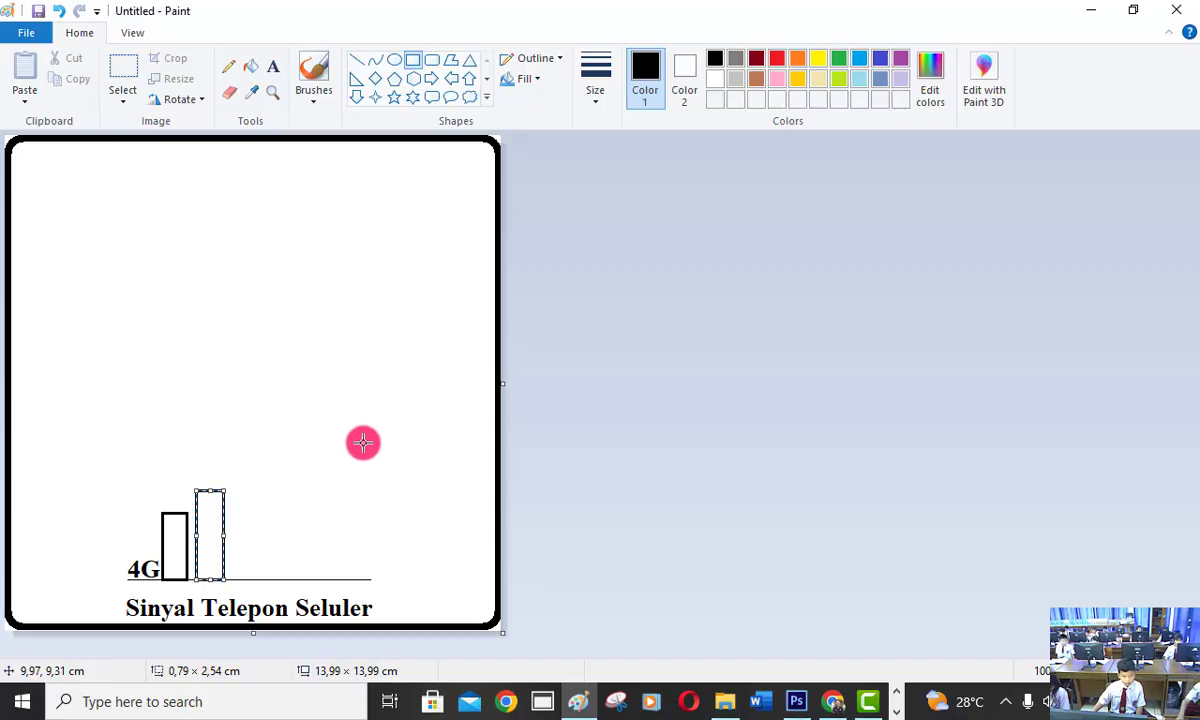
click(411, 62)
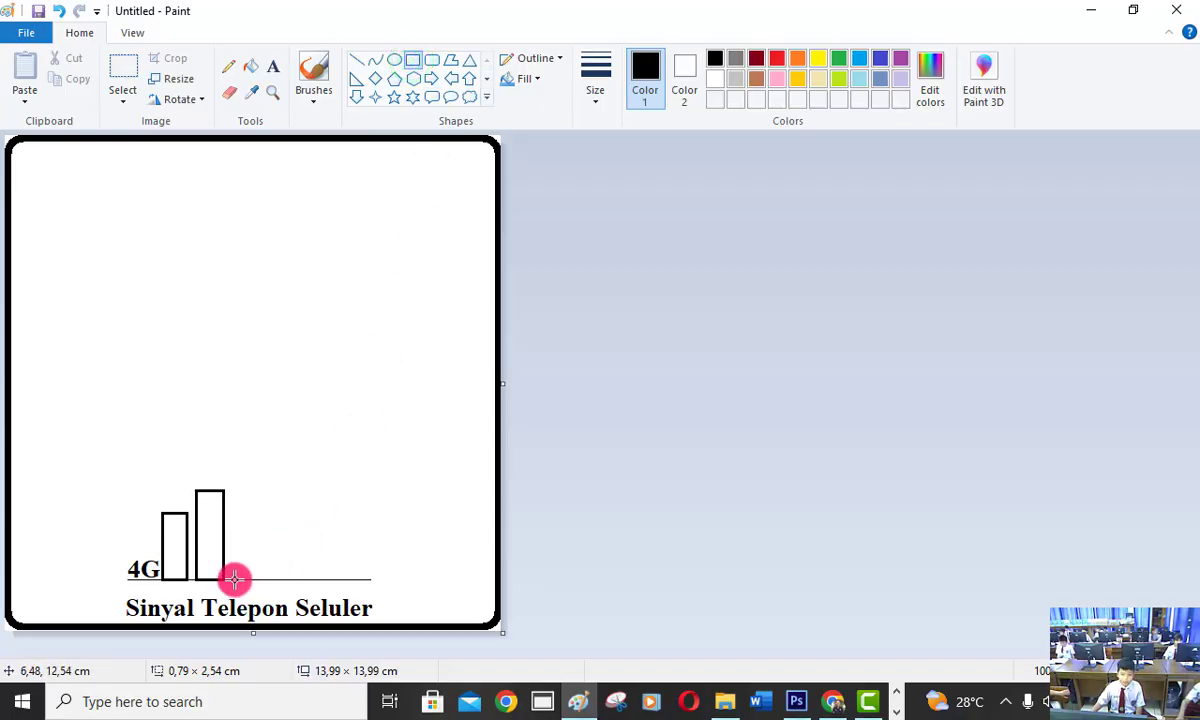
drag(234, 579, 264, 466)
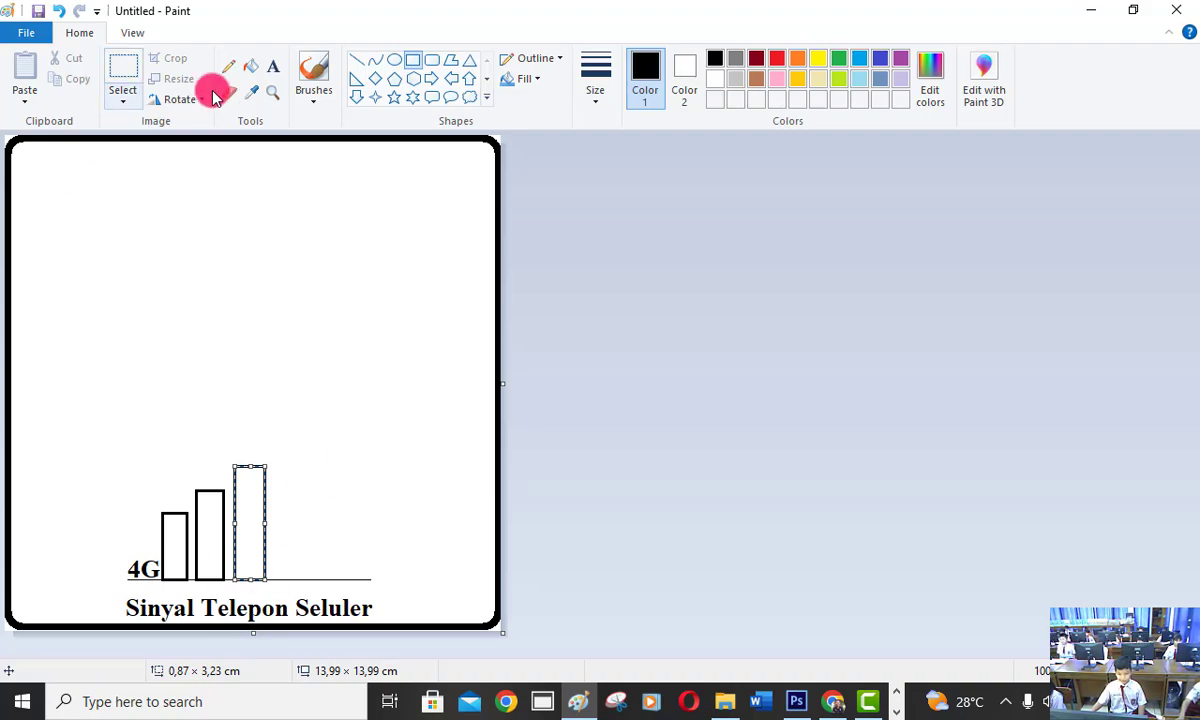
click(411, 61)
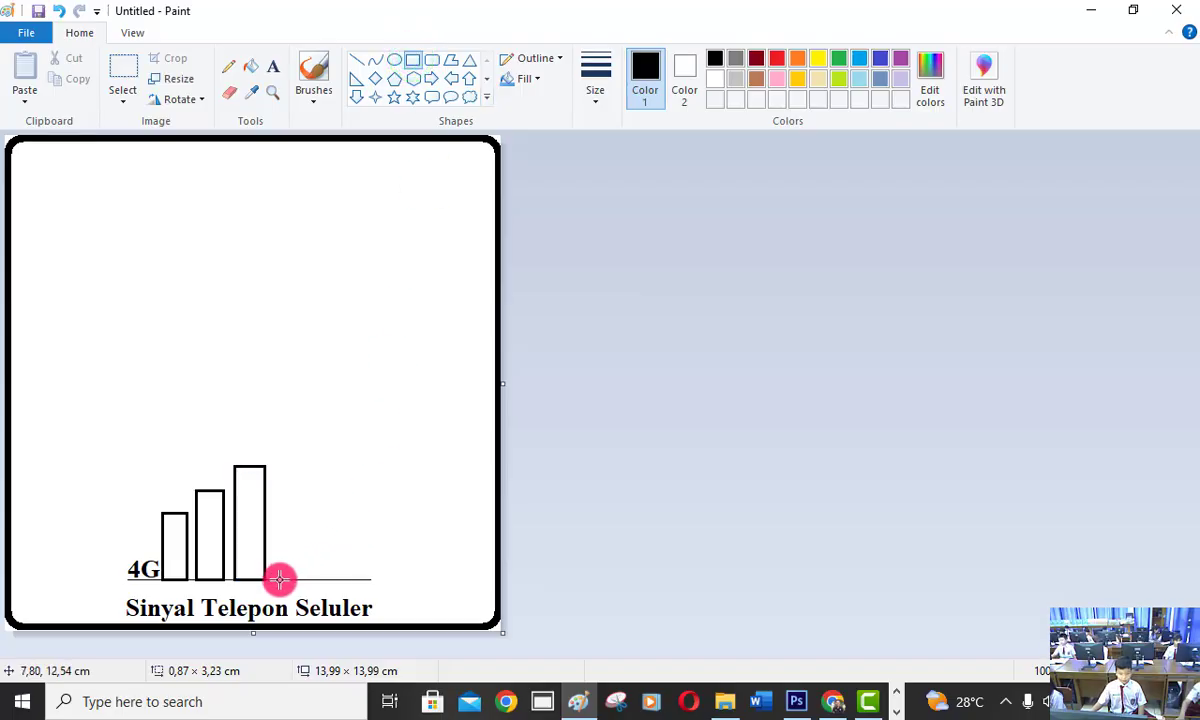
drag(279, 578, 310, 437)
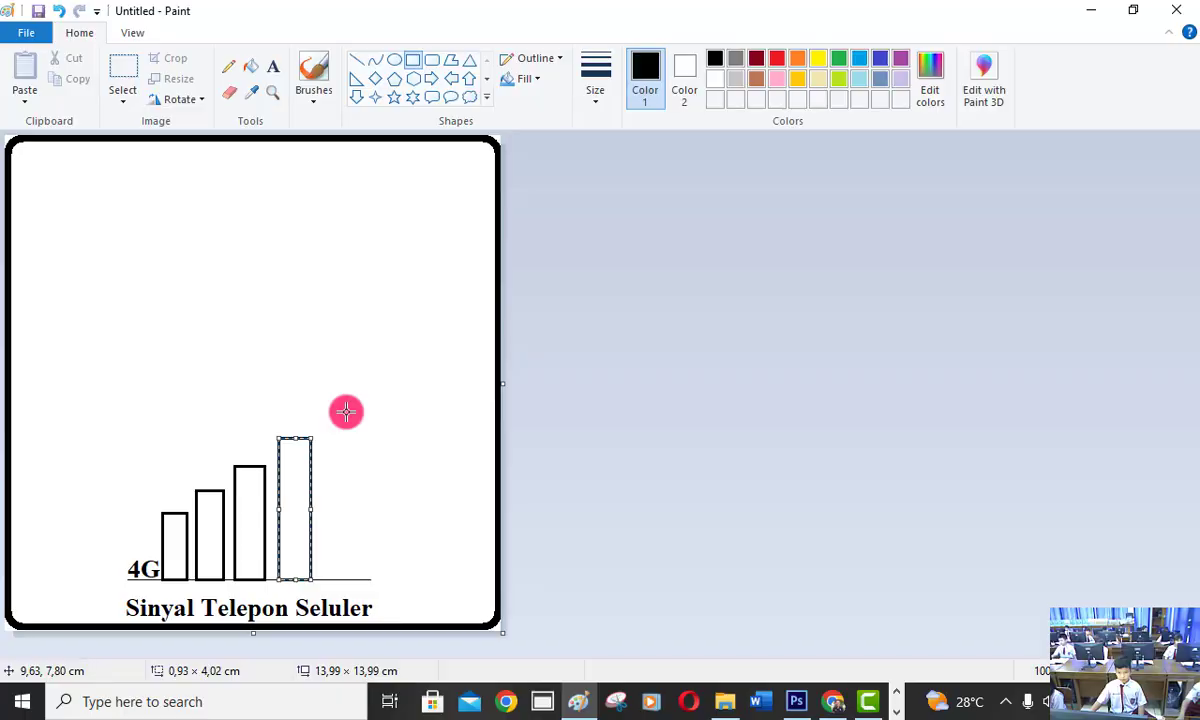
Fill all four signal bars with black.
click(250, 64)
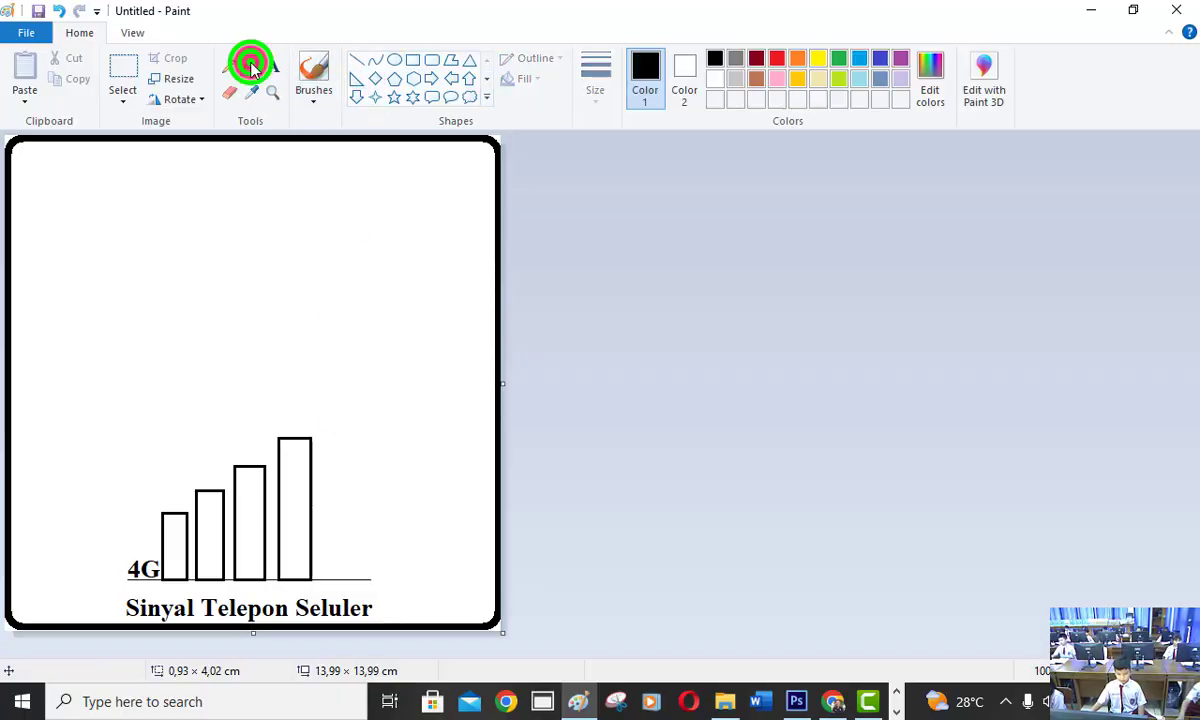
click(175, 522)
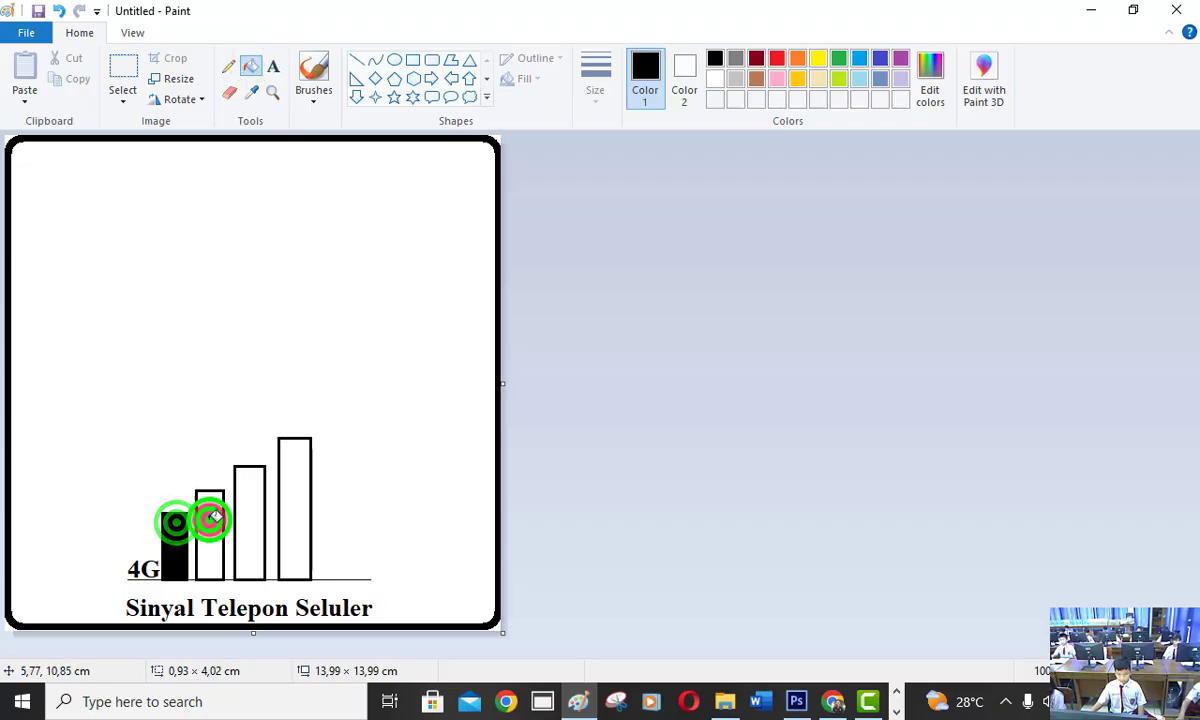
click(211, 518)
click(242, 507)
click(296, 498)
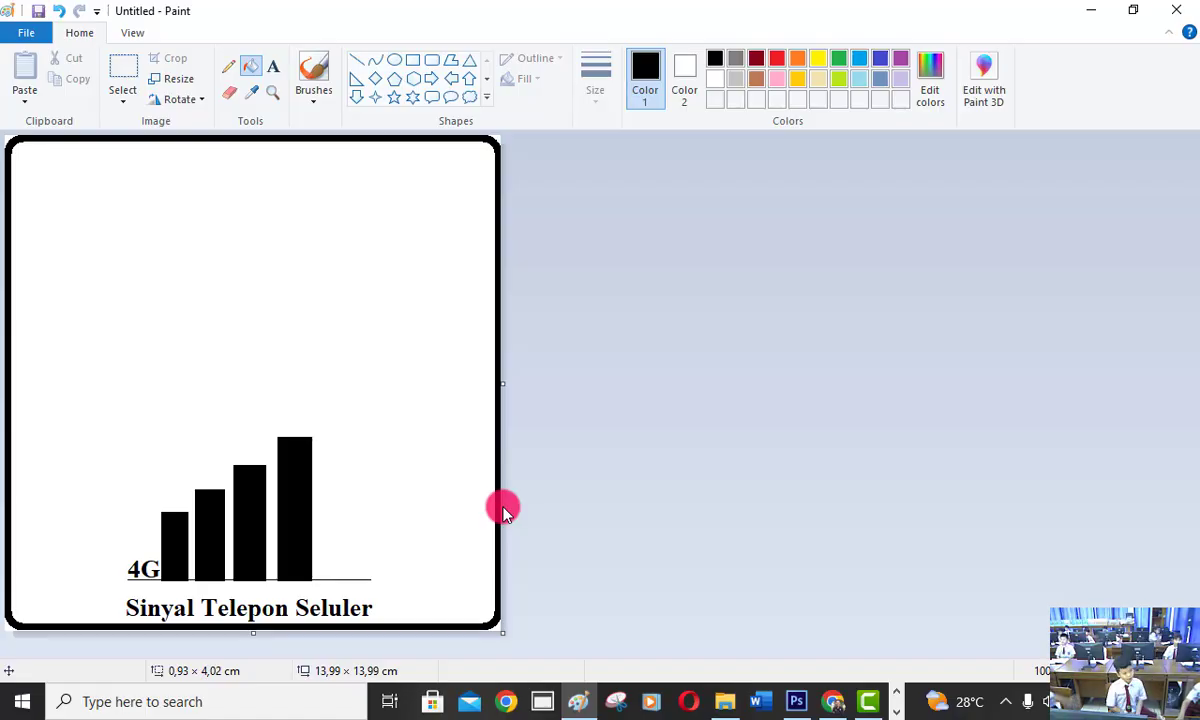
click(487, 97)
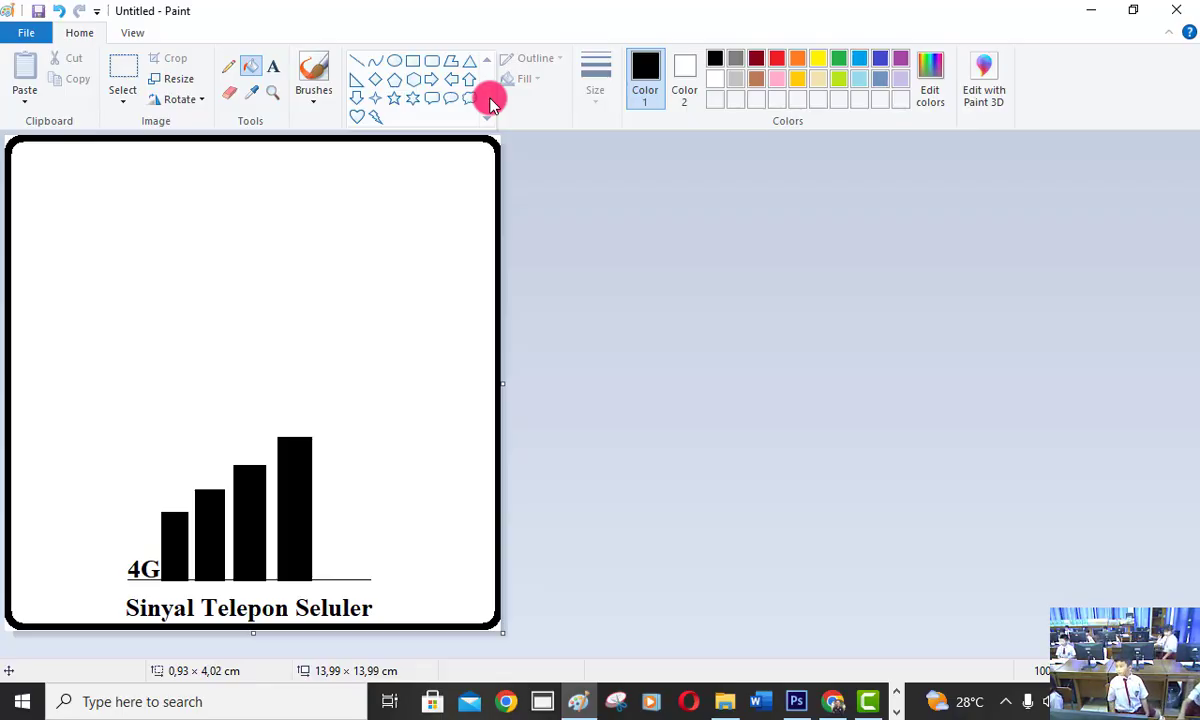
Start saving the picture and choose the KELAS 2A folder inside 2526 on Local Disk (E:) as its location.
key(ctrl+s)
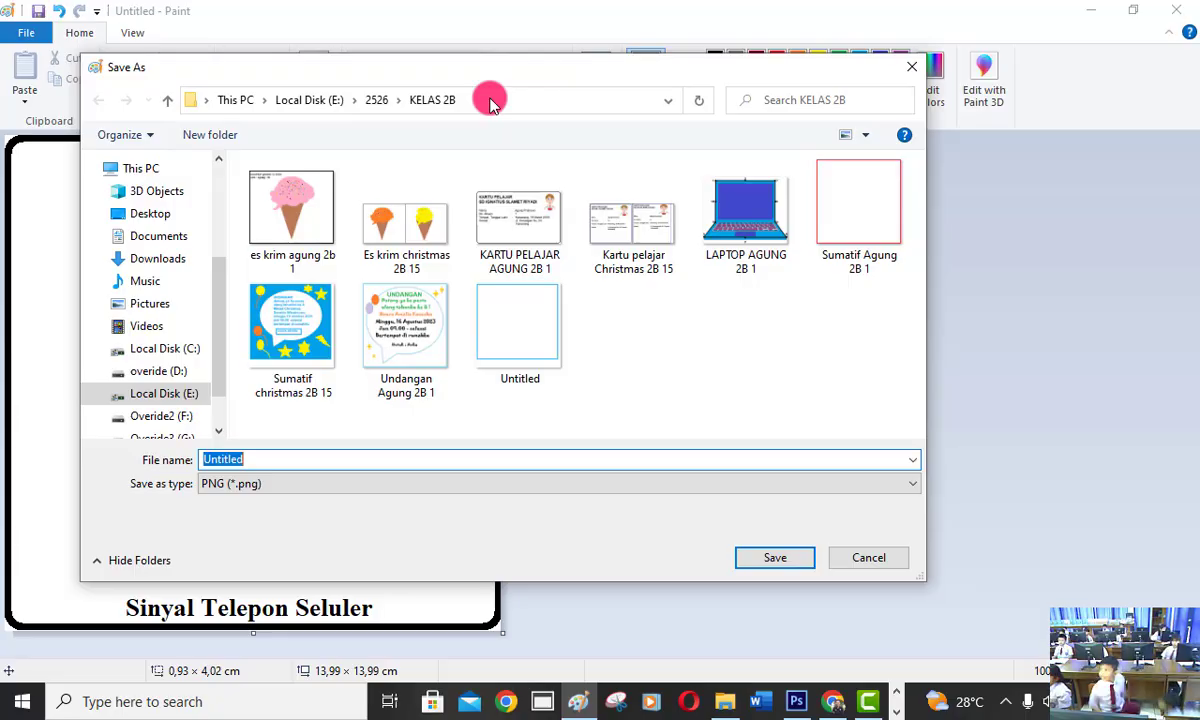
click(145, 169)
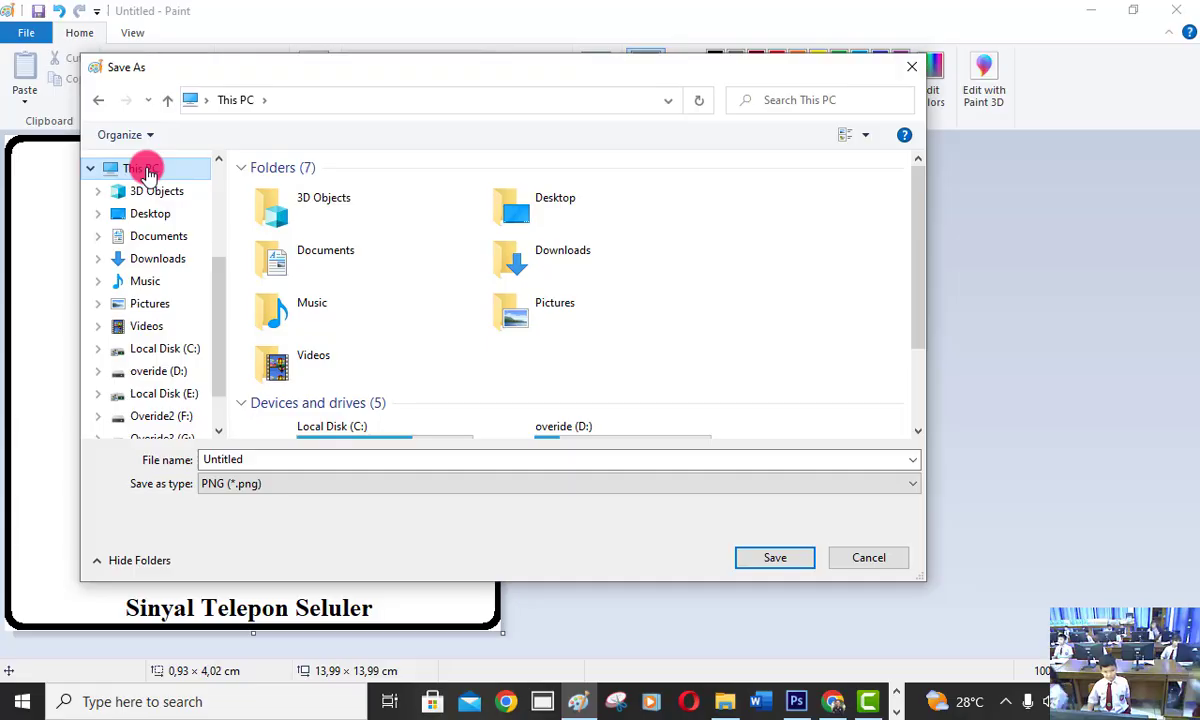
scroll(525, 322, down, 2)
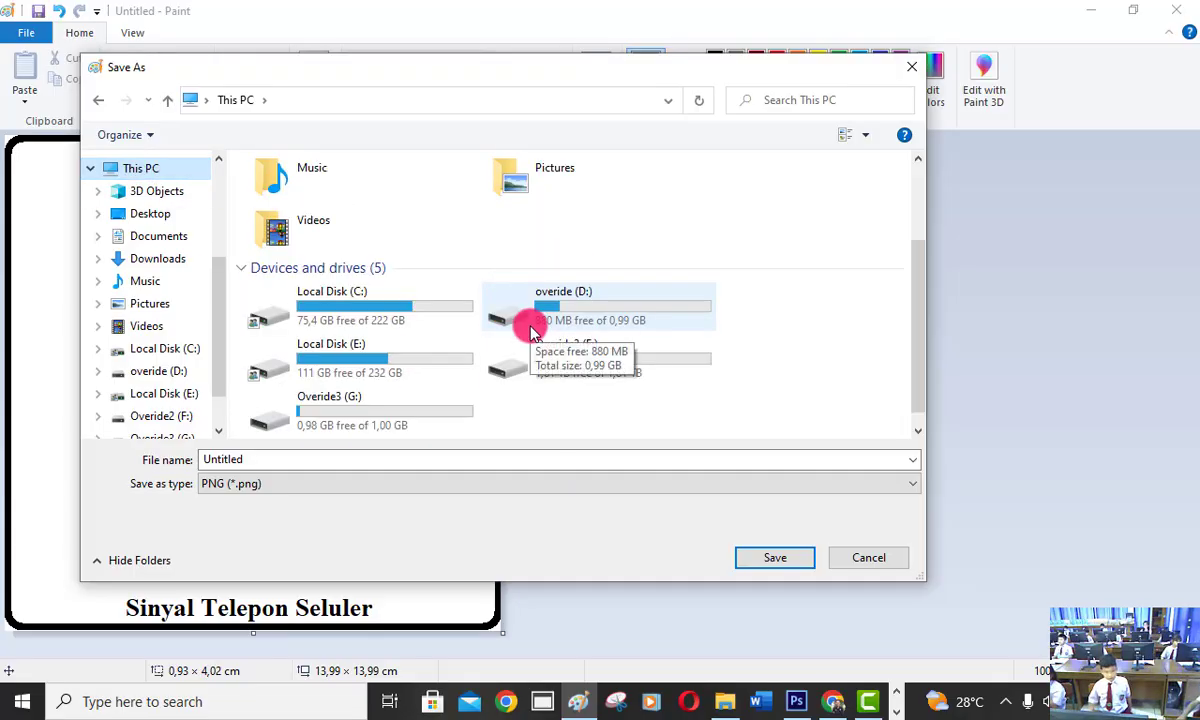
click(350, 355)
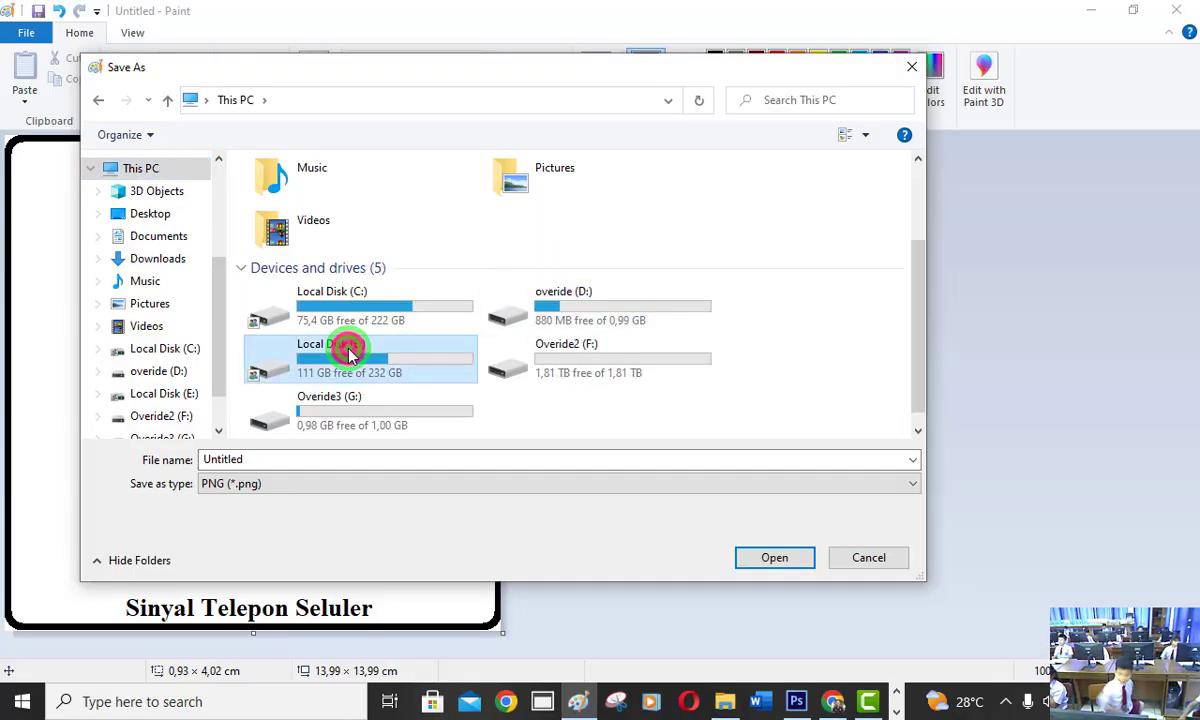
click(755, 549)
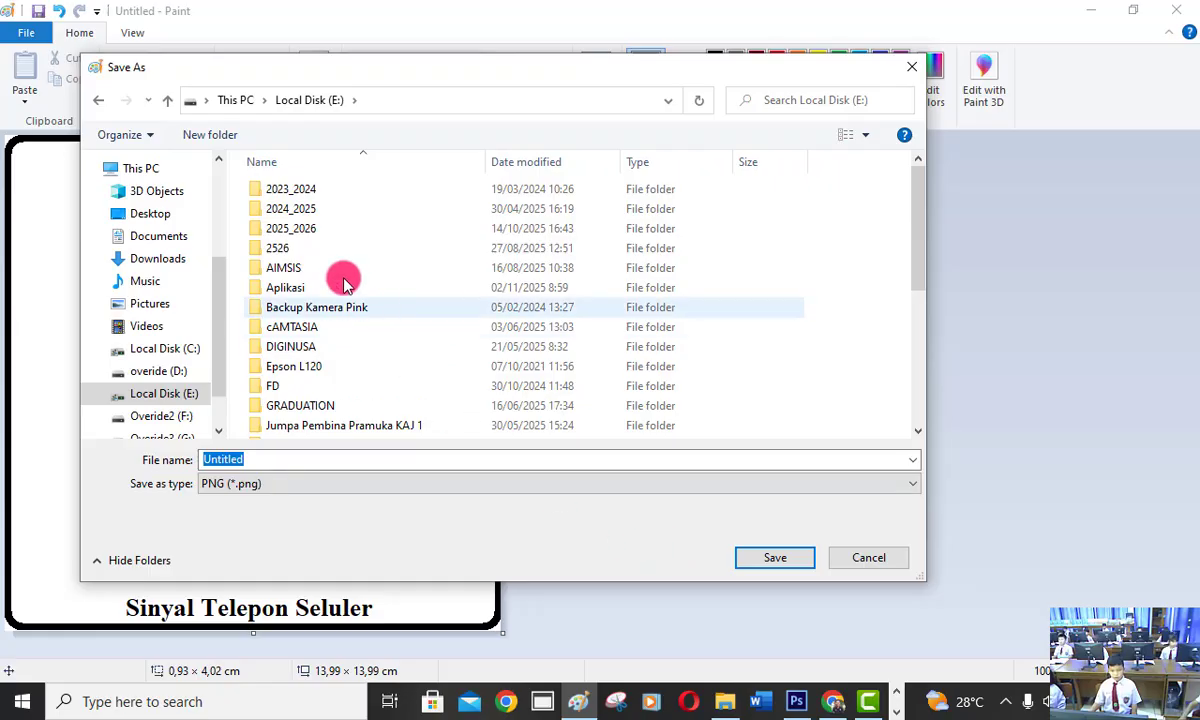
click(308, 250)
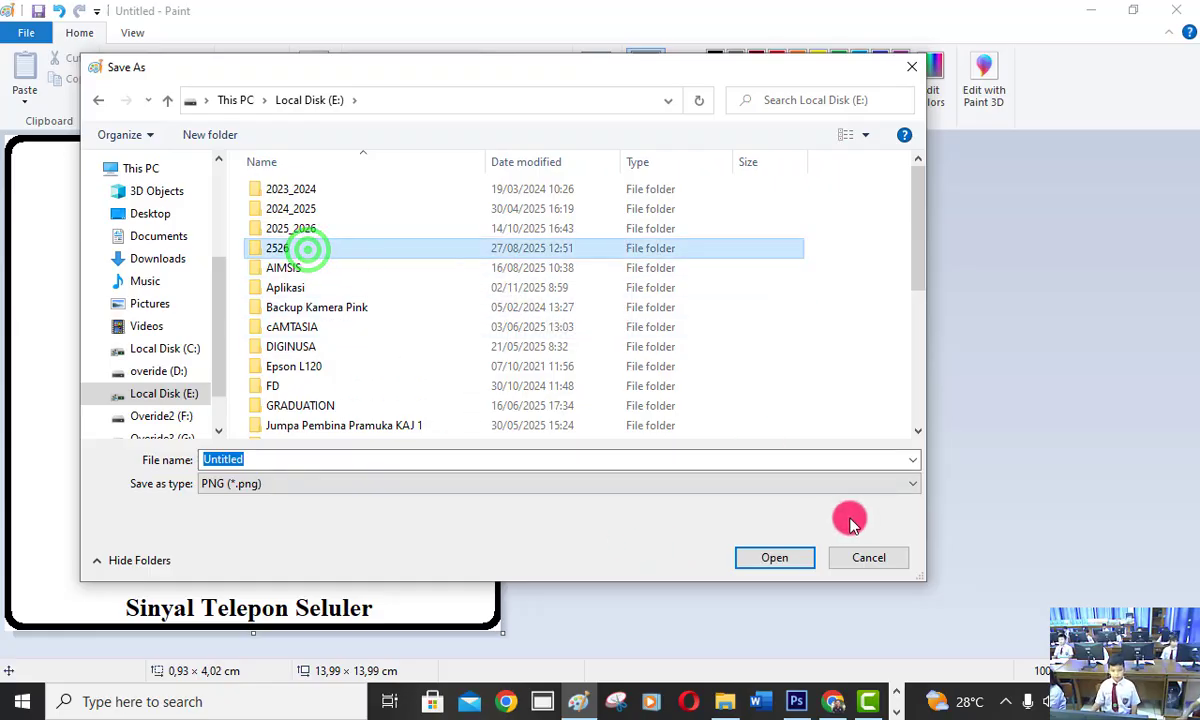
click(777, 555)
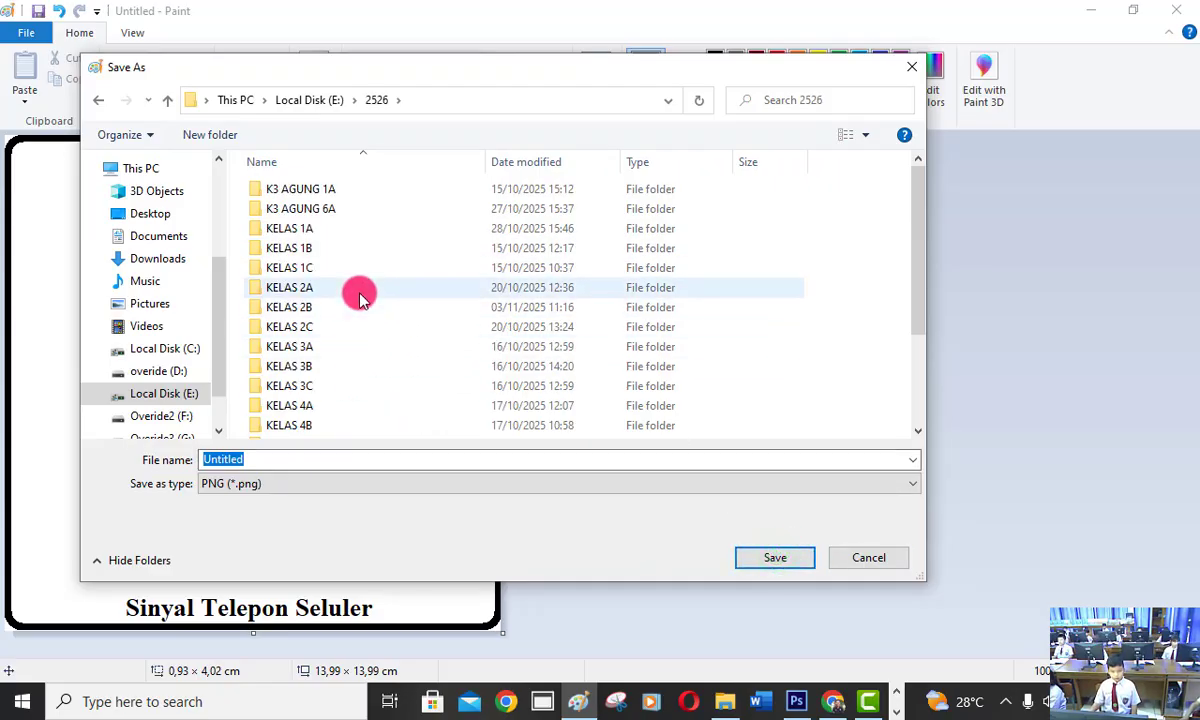
click(359, 292)
click(776, 562)
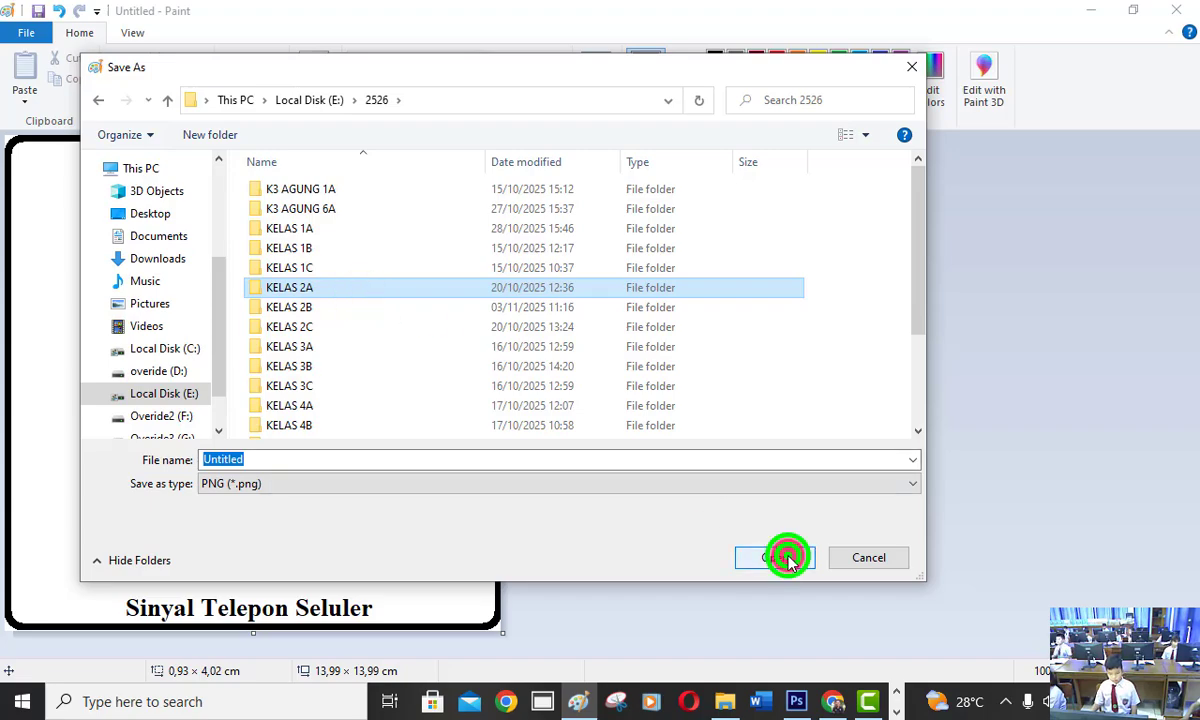
Save the picture as a PNG named "Sinyal HP" followed by the student's name and "2A 1".
click(274, 462)
key(BackSpace)
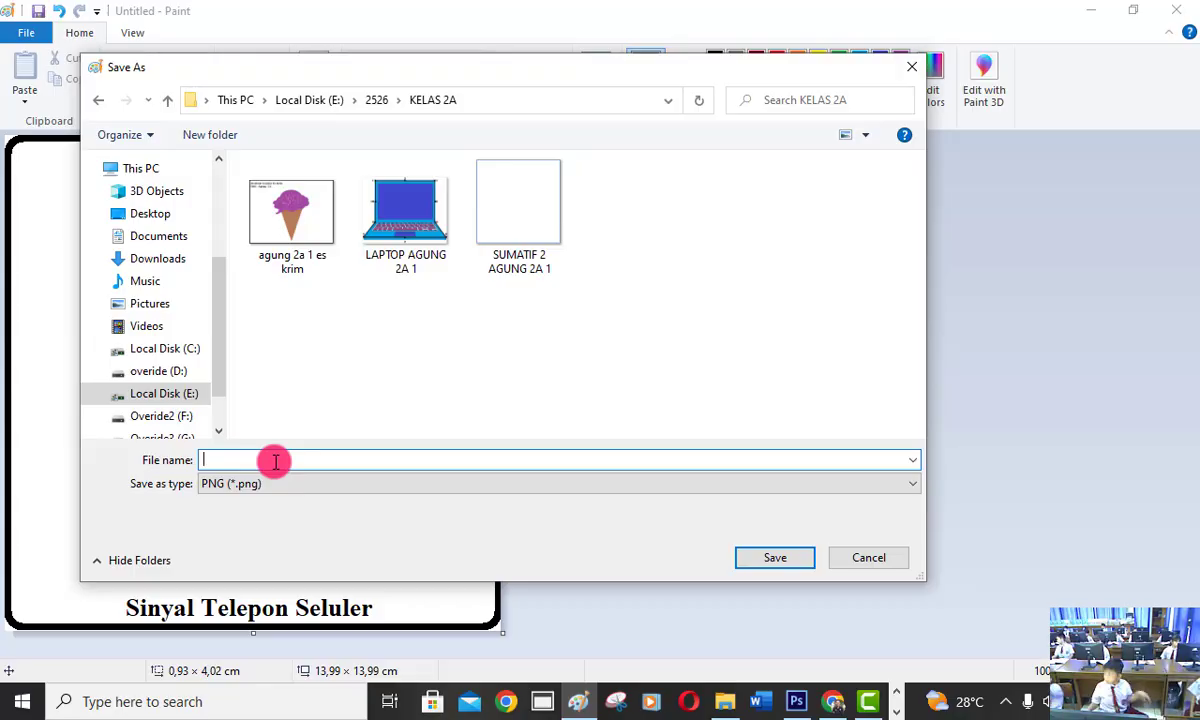
text(Sinya)
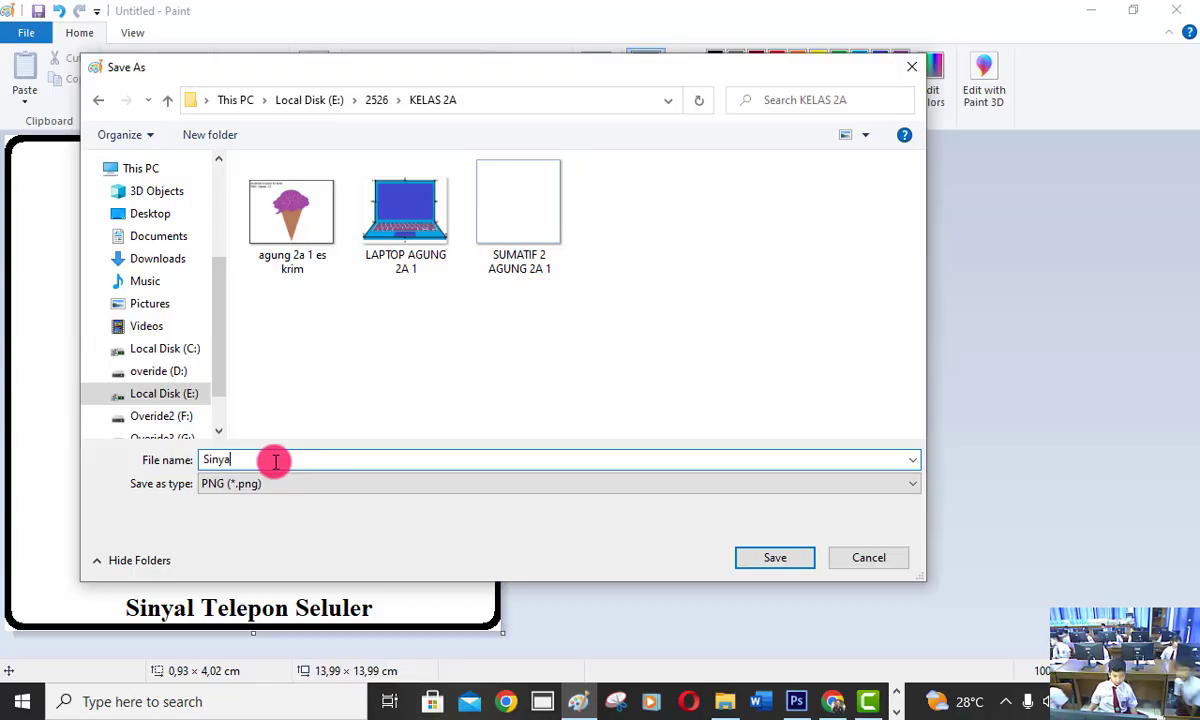
text(l HP Agung)
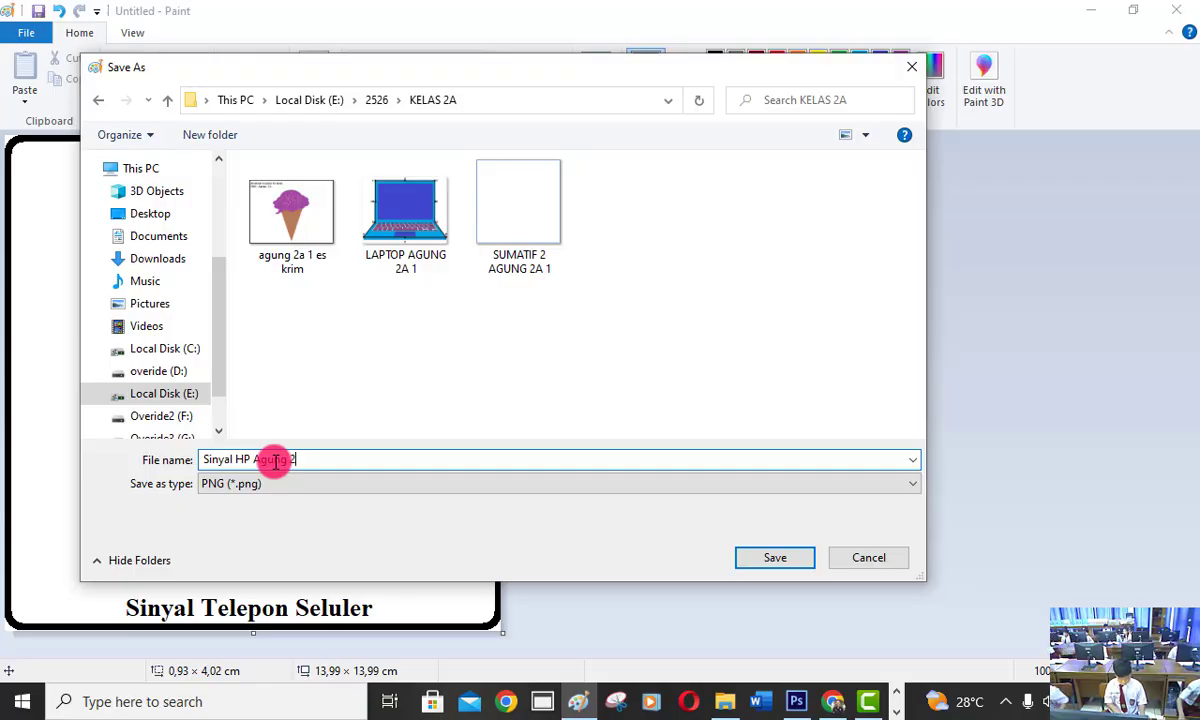
text( 2A)
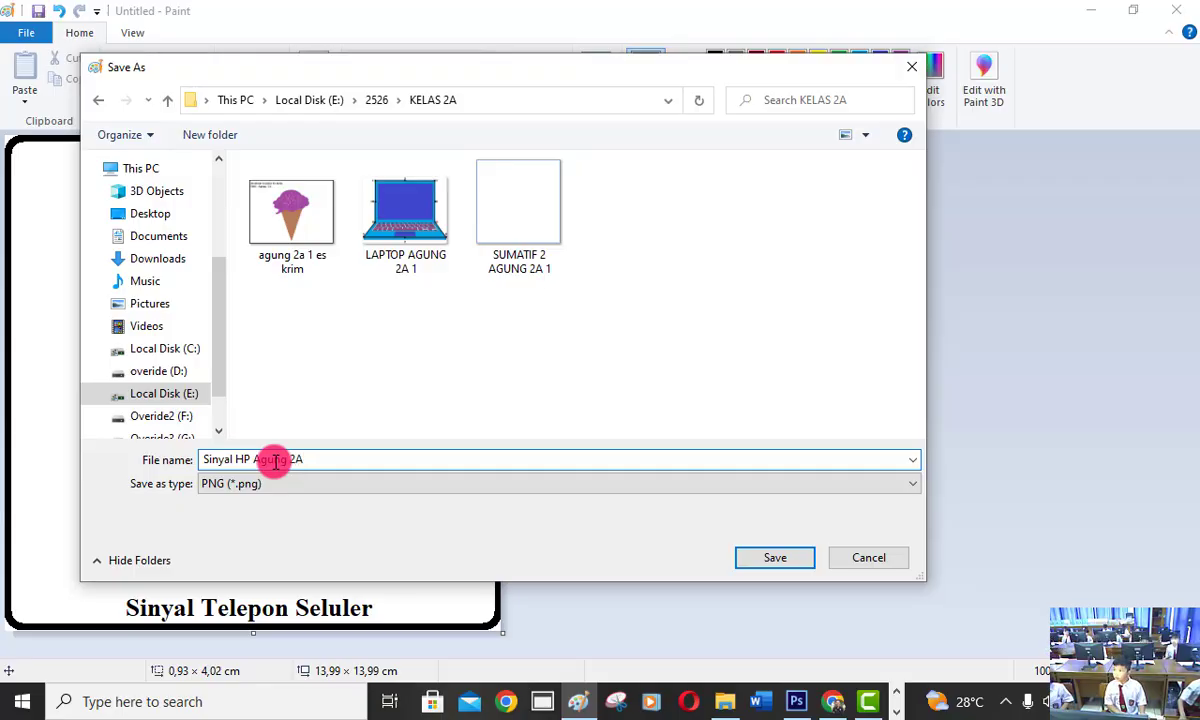
text( 1)
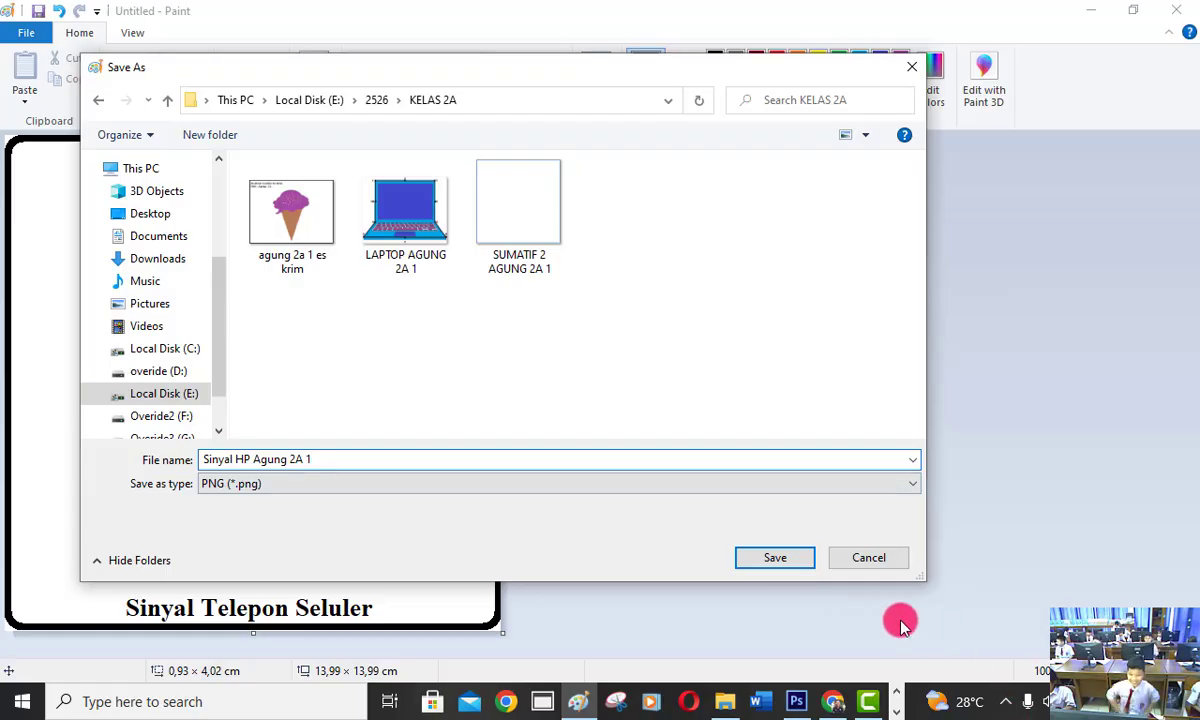
click(808, 559)
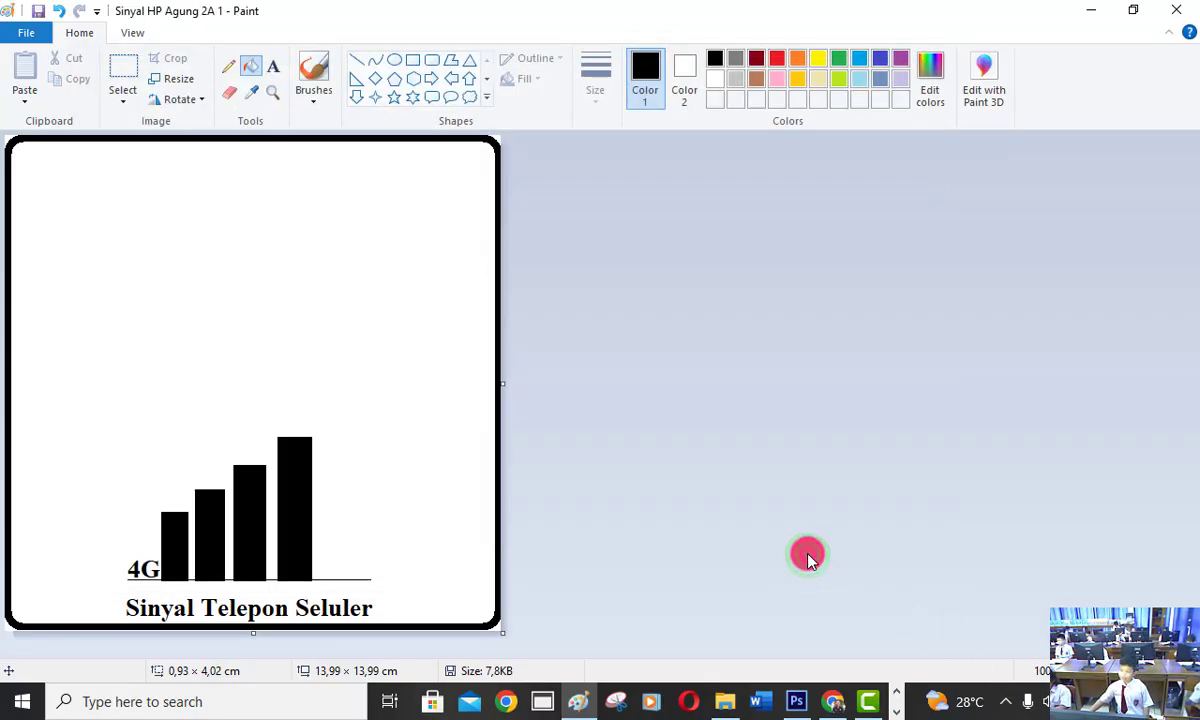